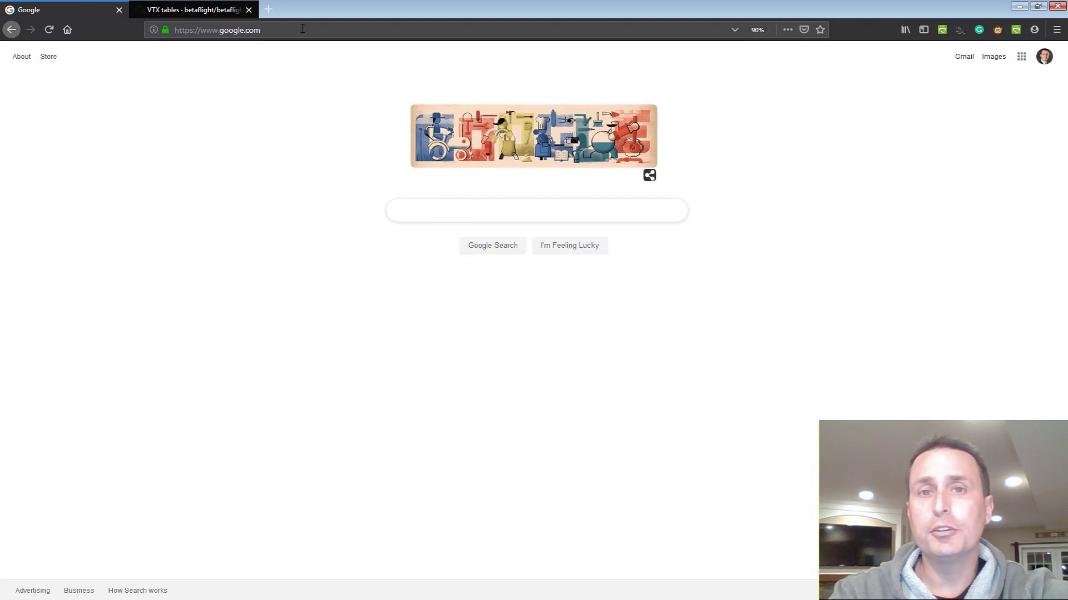
- Search Google for "betaflight github" and open the pull requests of the betaflight/betaflight repository
type("betaflight github")
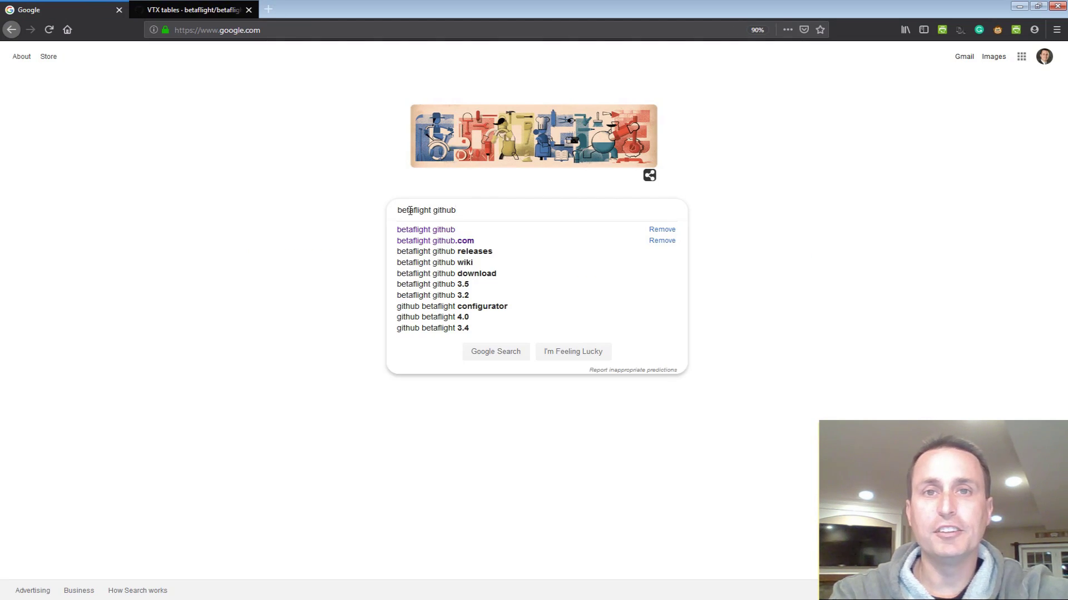
key("Return")
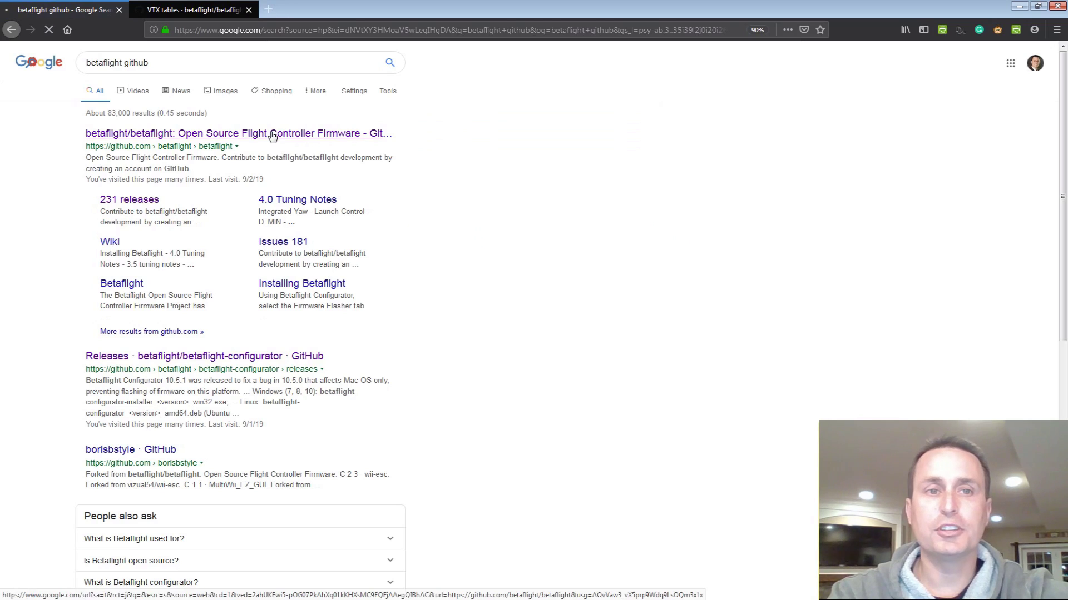
left_click(272, 136)
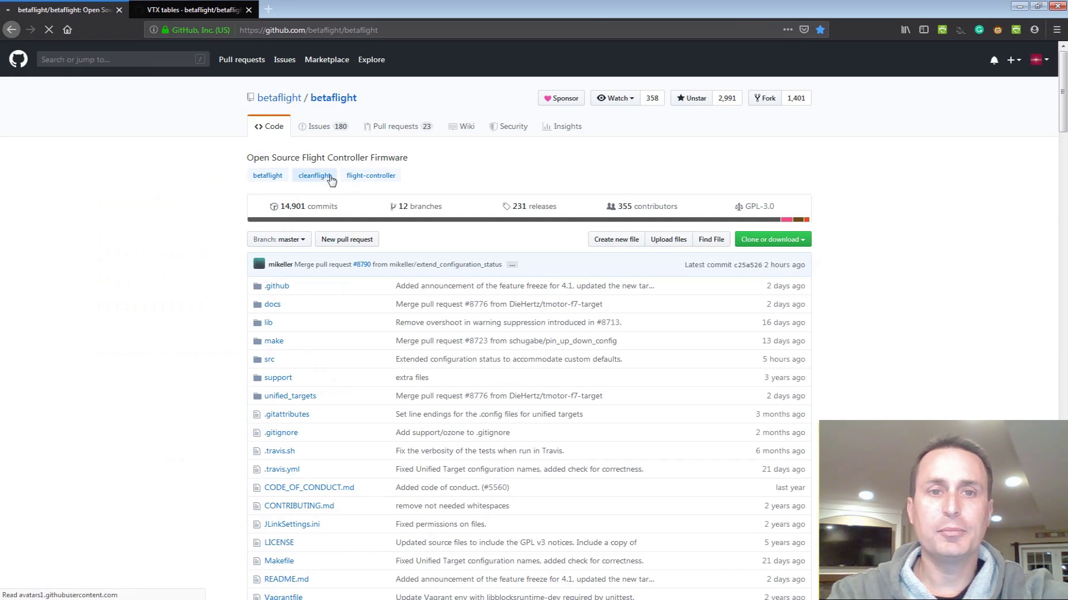
left_click(394, 128)
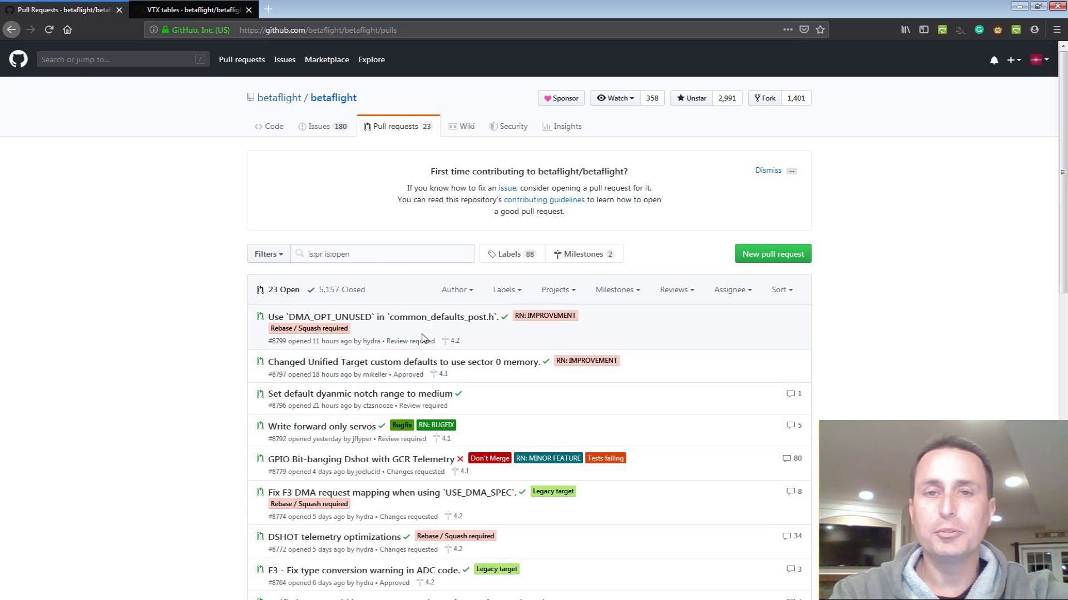
- Filter the open pull requests by milestone 4.1 and the label RN: MINOR FEATURE
left_click(606, 290)
left_click(523, 376)
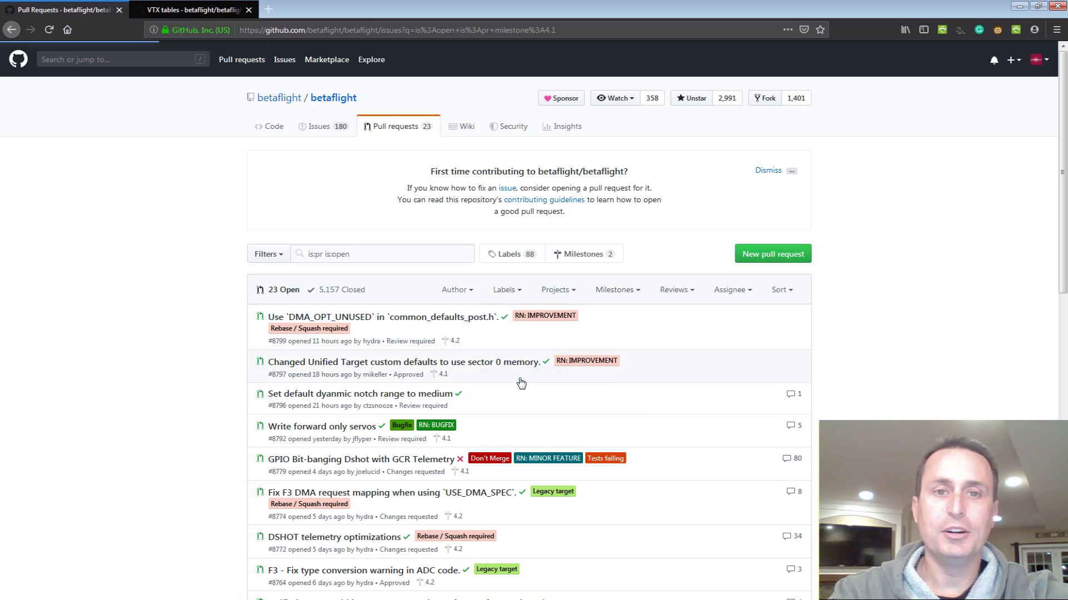
left_click(507, 313)
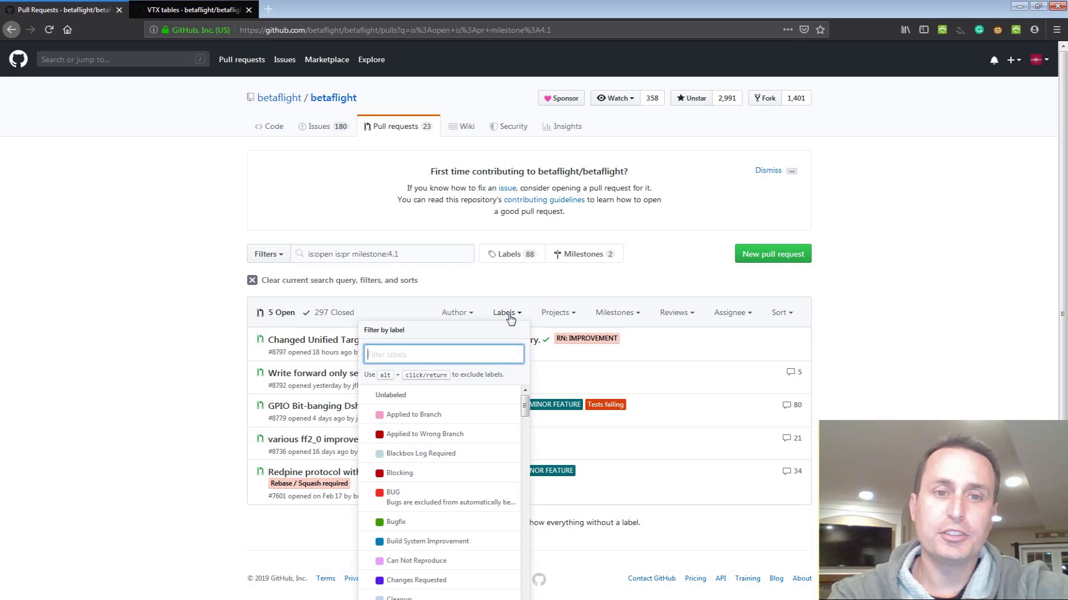
type("min")
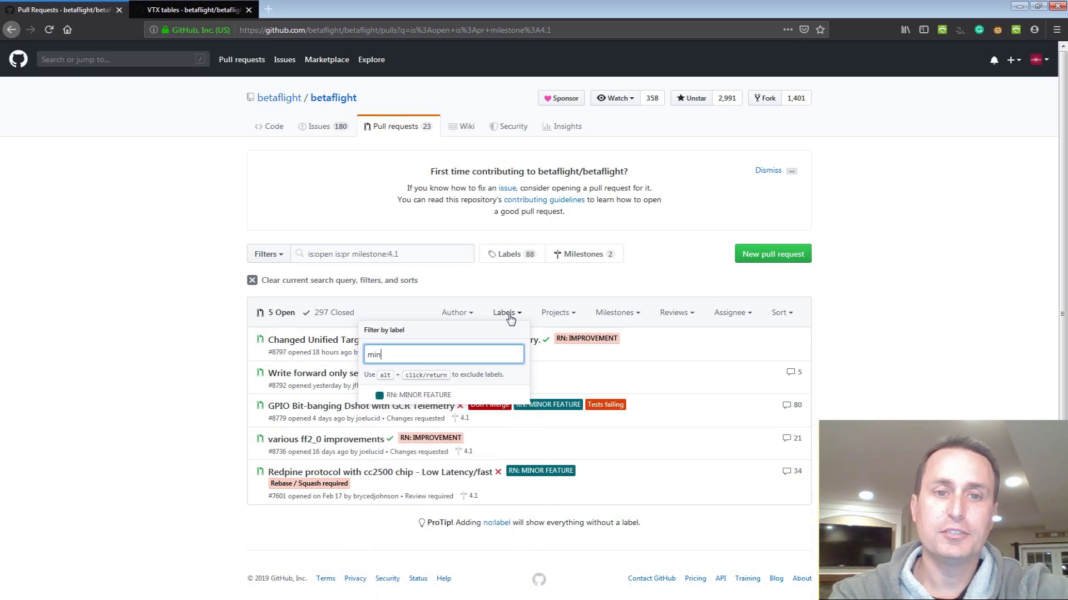
left_click(441, 396)
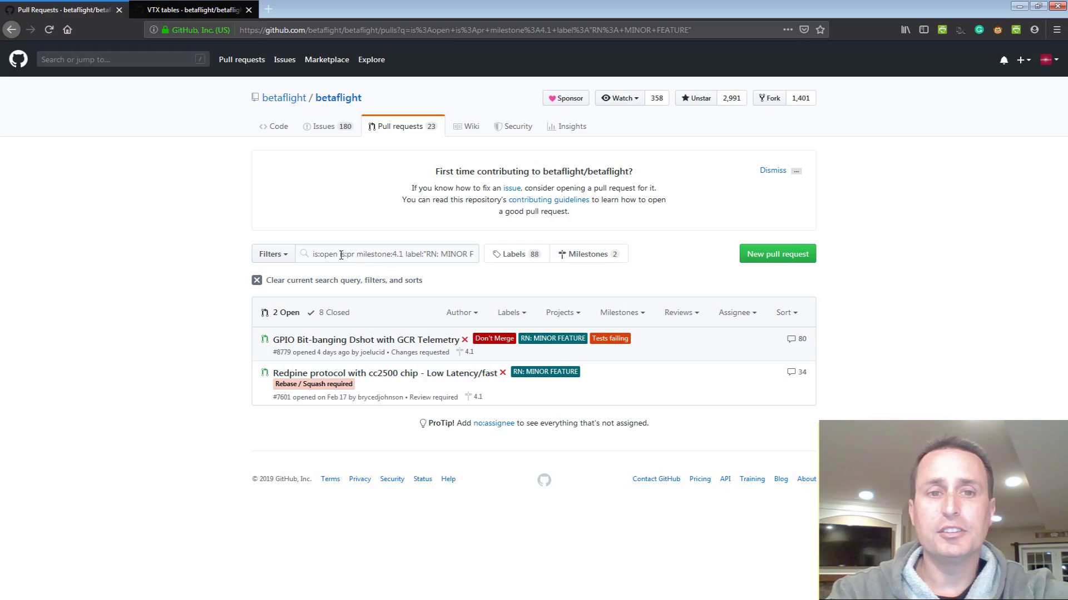
- Remove the is:open condition from the query to include closed pull requests and look through the list
left_click_drag(338, 254, 299, 257)
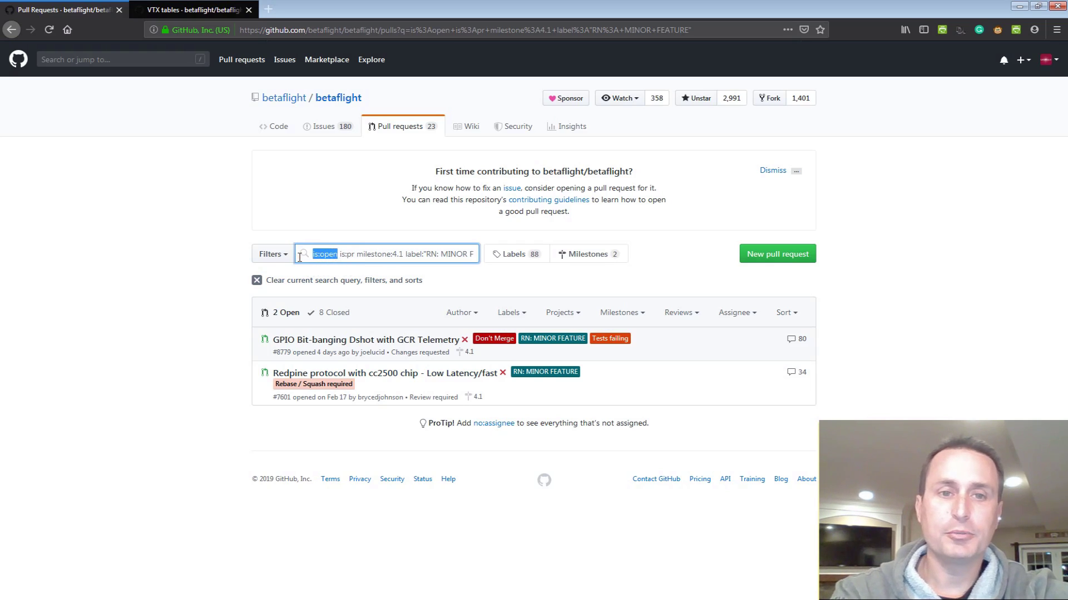
key("BackSpace")
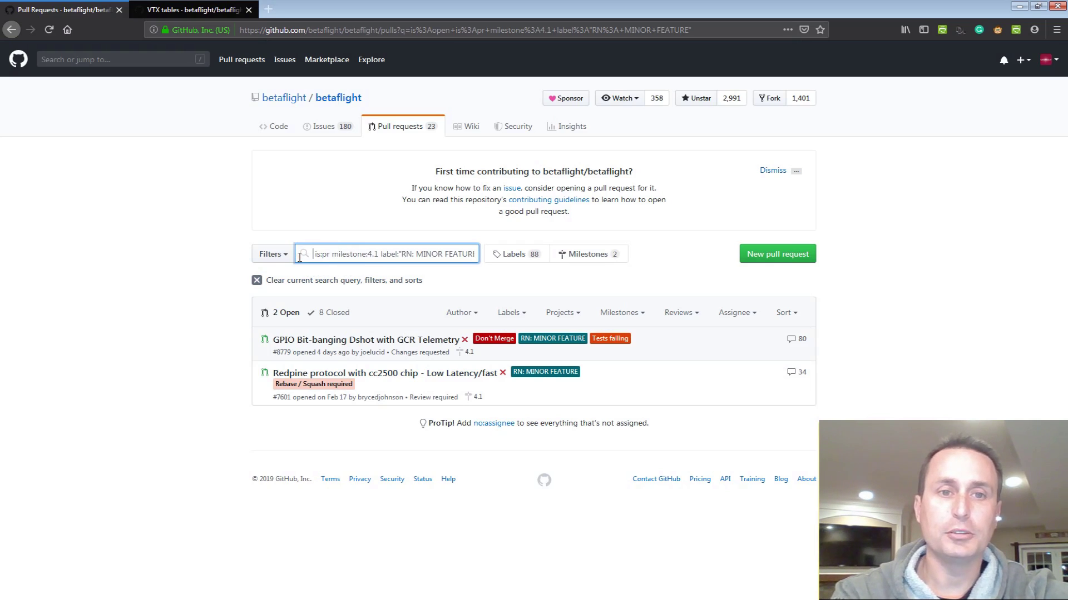
key("Return")
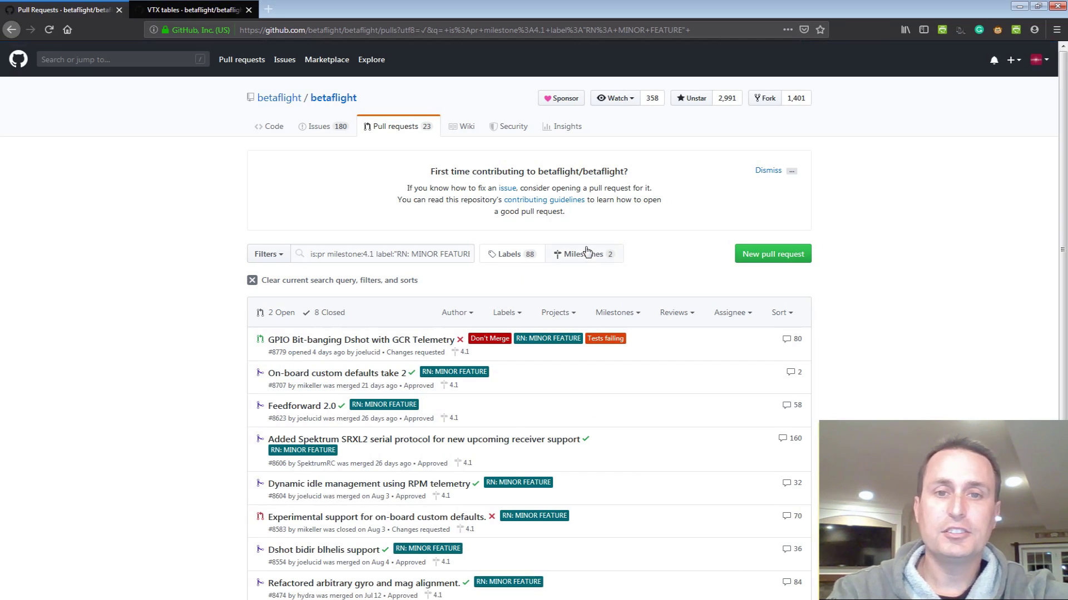
scroll(584, 248, "down", 3)
scroll(584, 250, "down", 3)
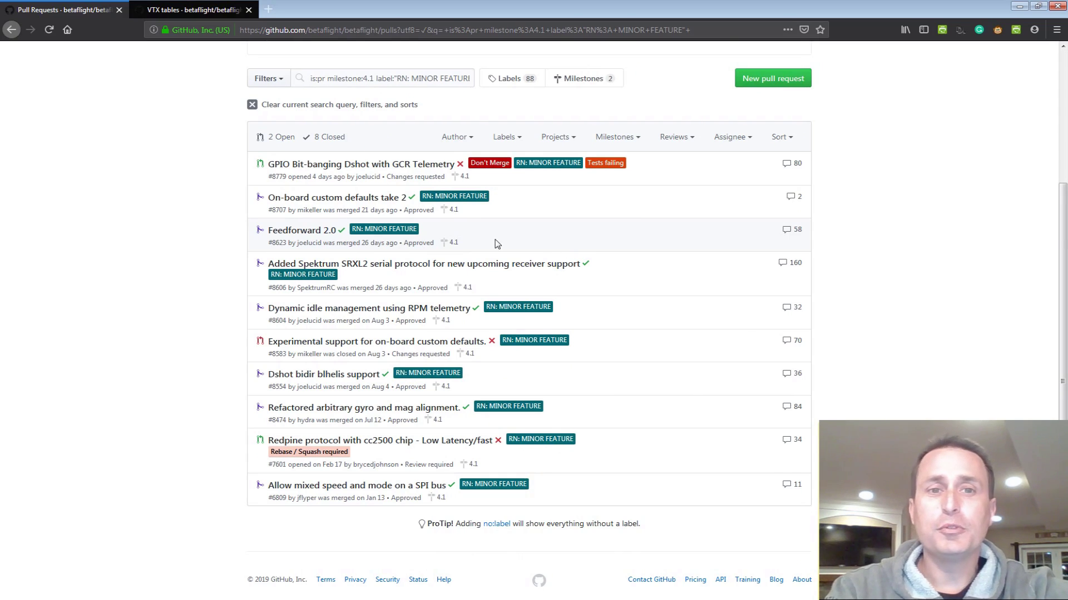
- Read the Feedforward 2.0 pull request and preview the GPIO Bit-banging Dshot and Dynamic idle management entries in the list
left_click(314, 231)
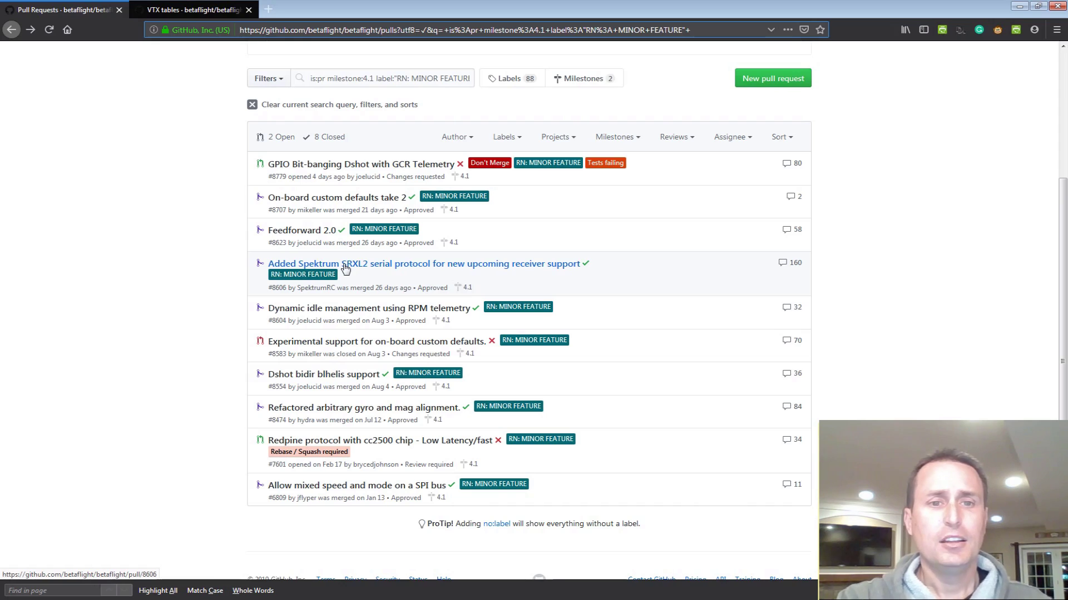
mouse_move(316, 378)
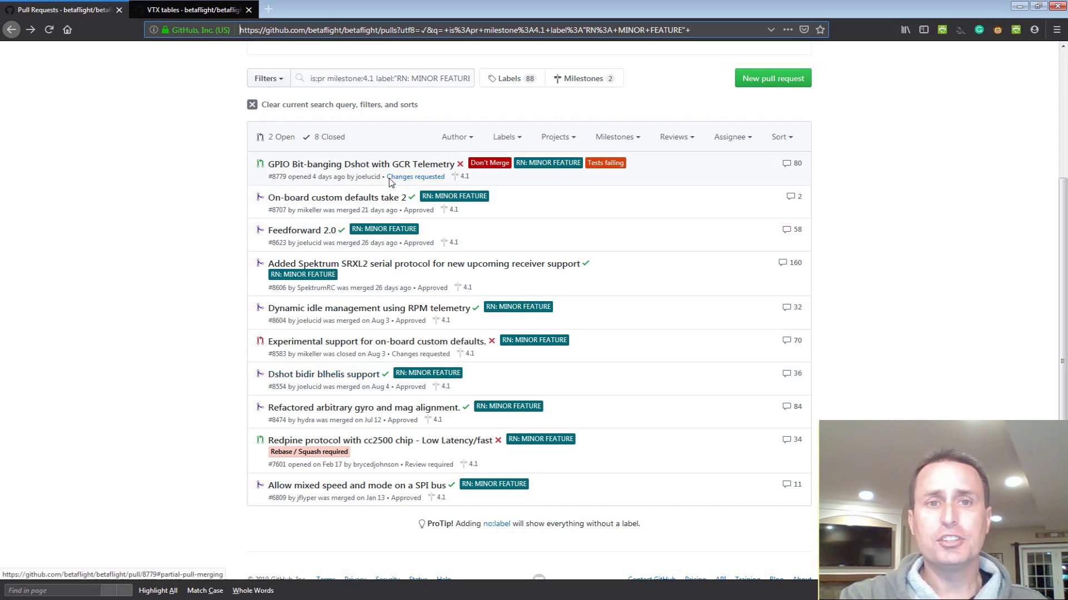
mouse_move(398, 169)
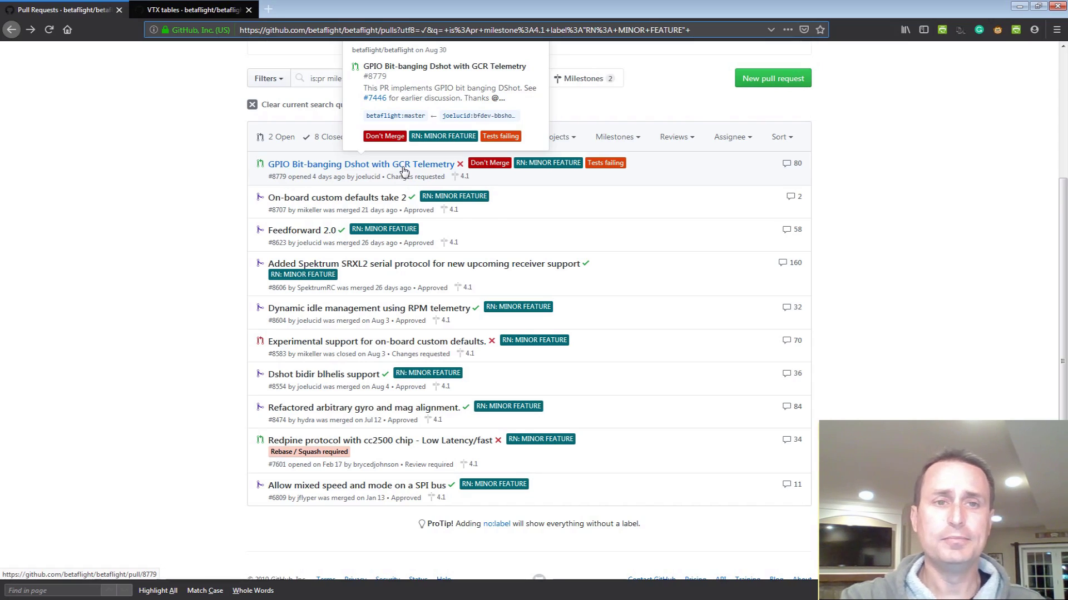
mouse_move(318, 310)
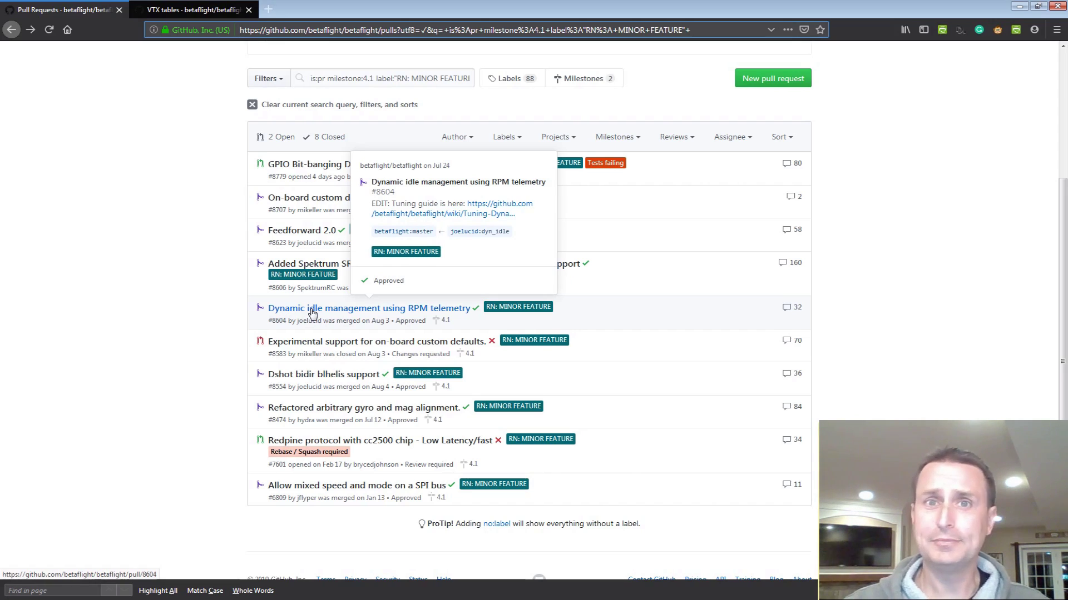
- Clear the minor-feature label from the query text and filter the pull requests by the label RN: IMPROVEMENT
left_click(417, 78)
key("ctrl+BackSpace")
key("ctrl+BackSpace")
key("ctrl+BackSpace")
key("ctrl+BackSpace")
key("ctrl+BackSpace")
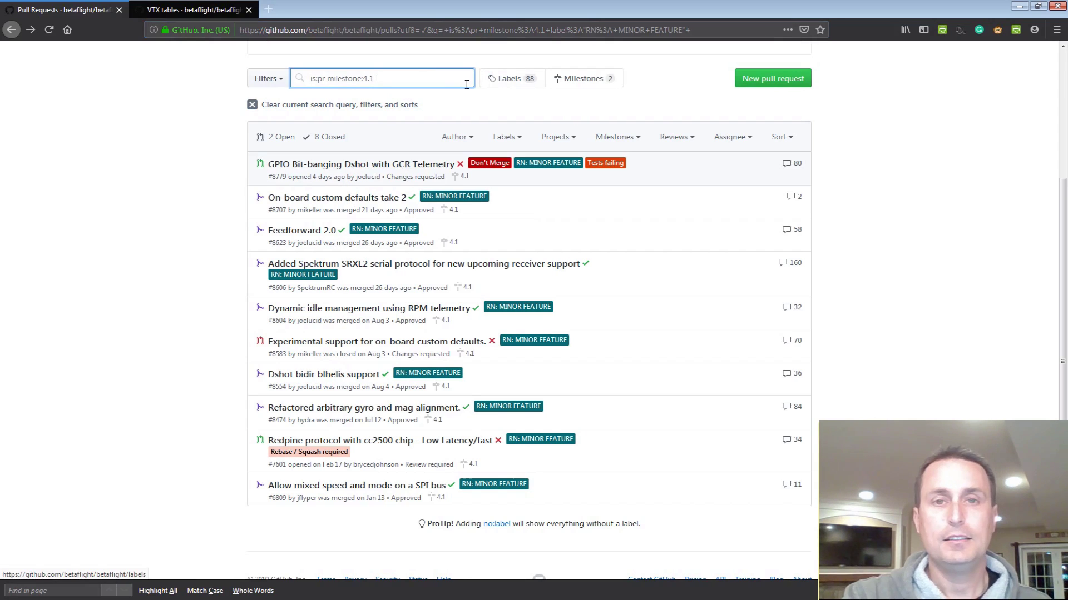
left_click(511, 139)
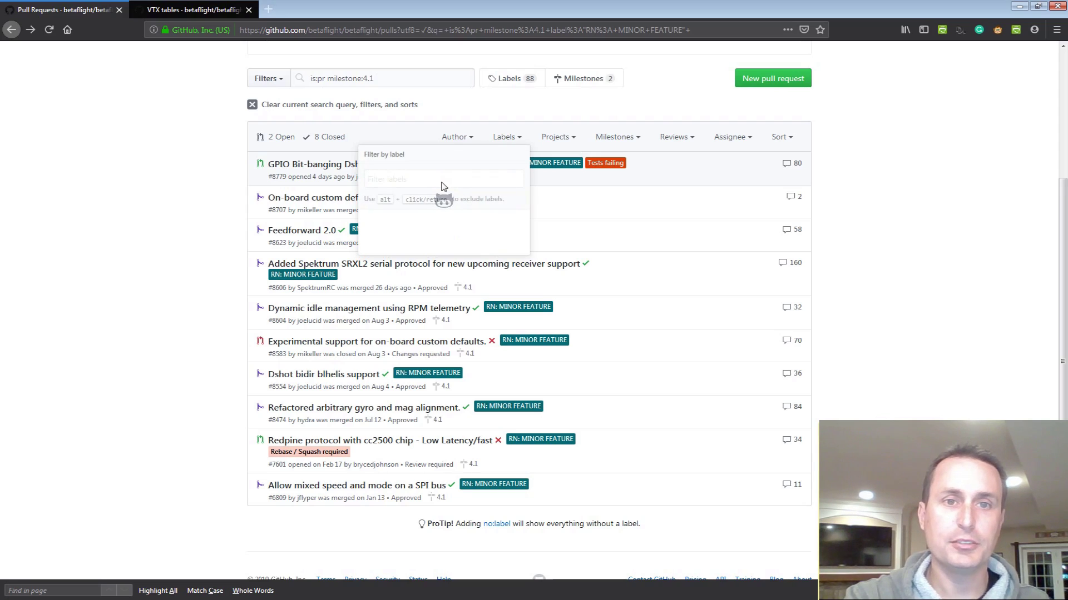
type("imp")
left_click(405, 240)
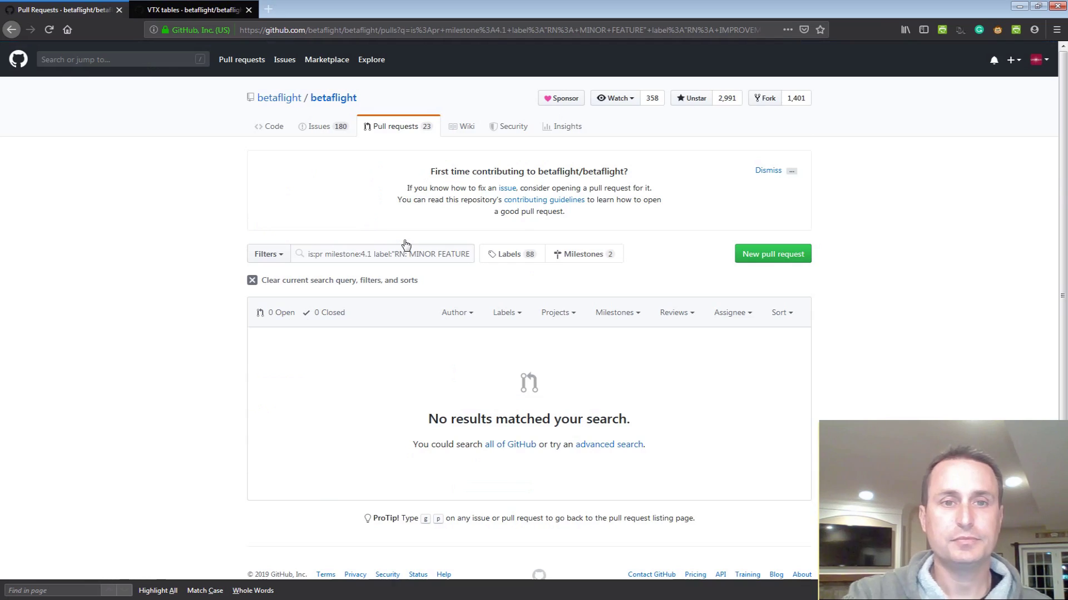
- Remove the RN: MINOR FEATURE label from the combined query, keeping milestone 4.1 and RN: IMPROVEMENT, and rerun the search
left_click_drag(408, 255, 373, 258)
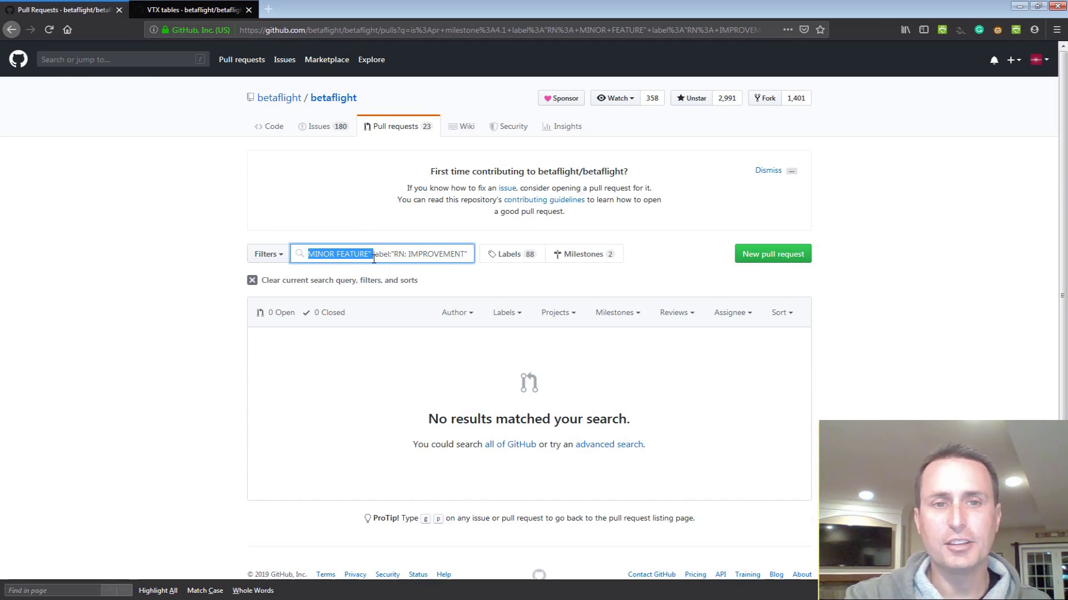
key("BackSpace")
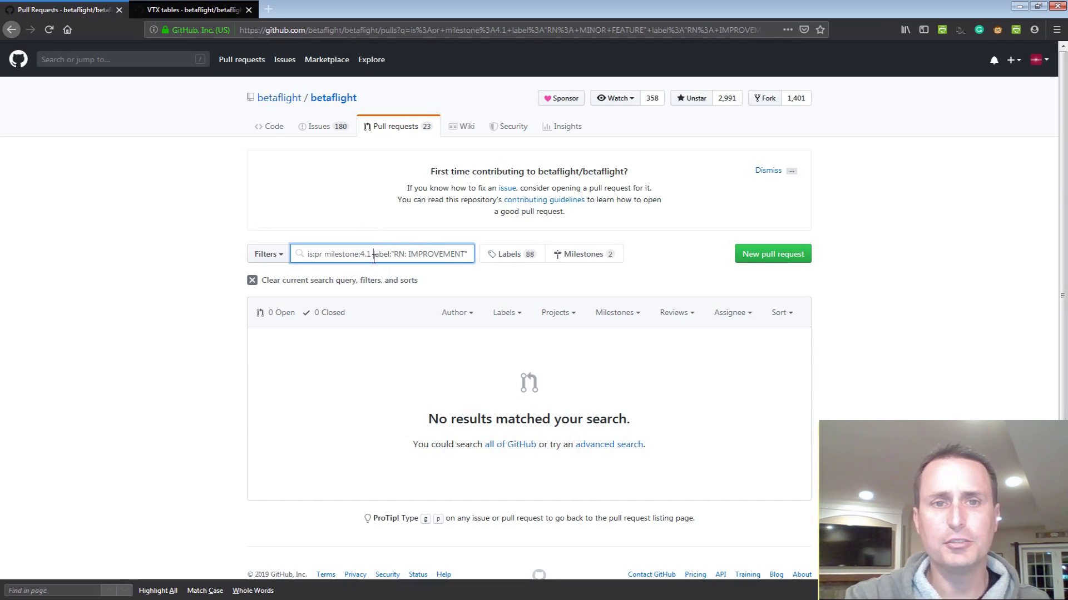
key("Return")
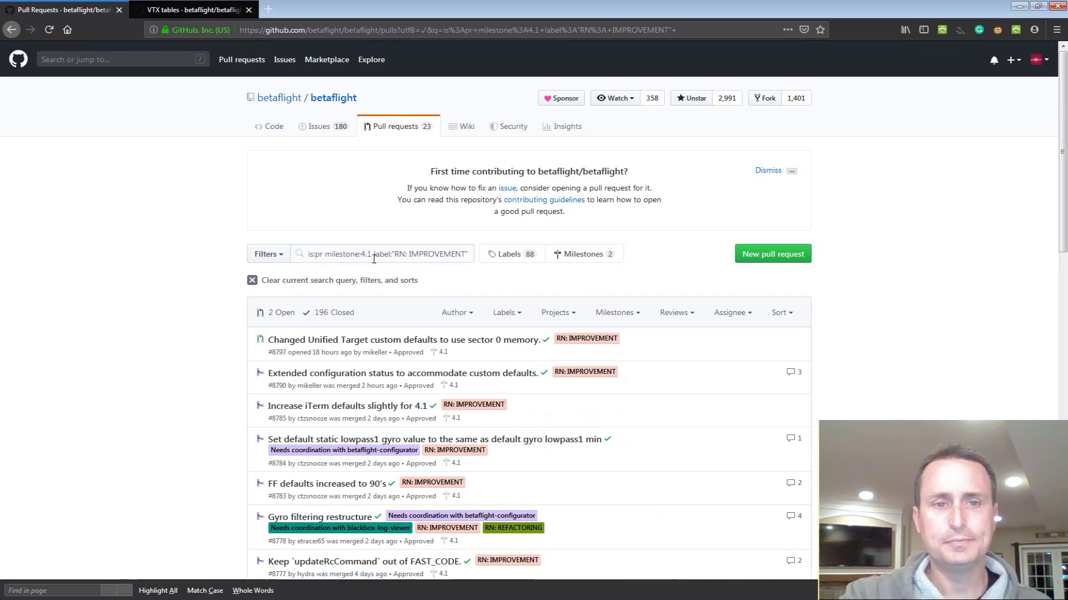
- Review the description and changed files of the "Increase iTerm defaults slightly for 4.1" pull request and return to the list
scroll(374, 259, "down", 3)
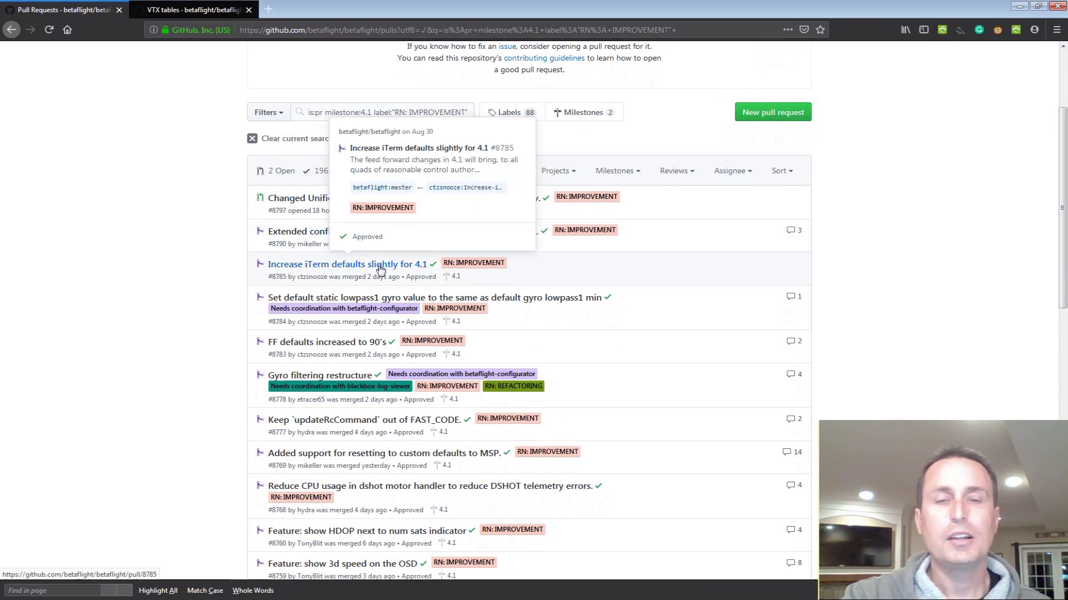
left_click(335, 268)
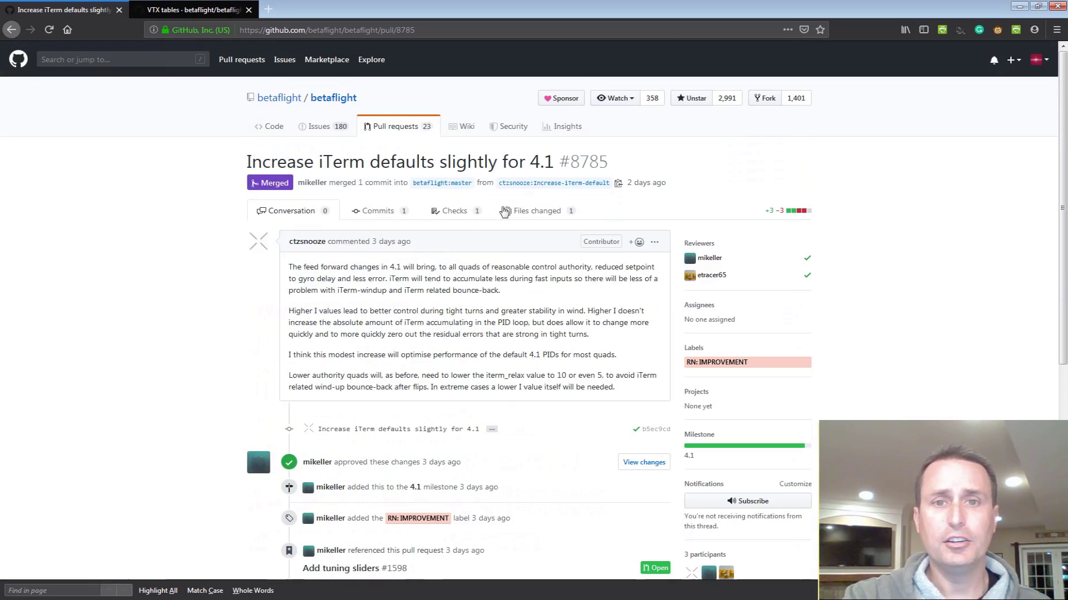
left_click(531, 212)
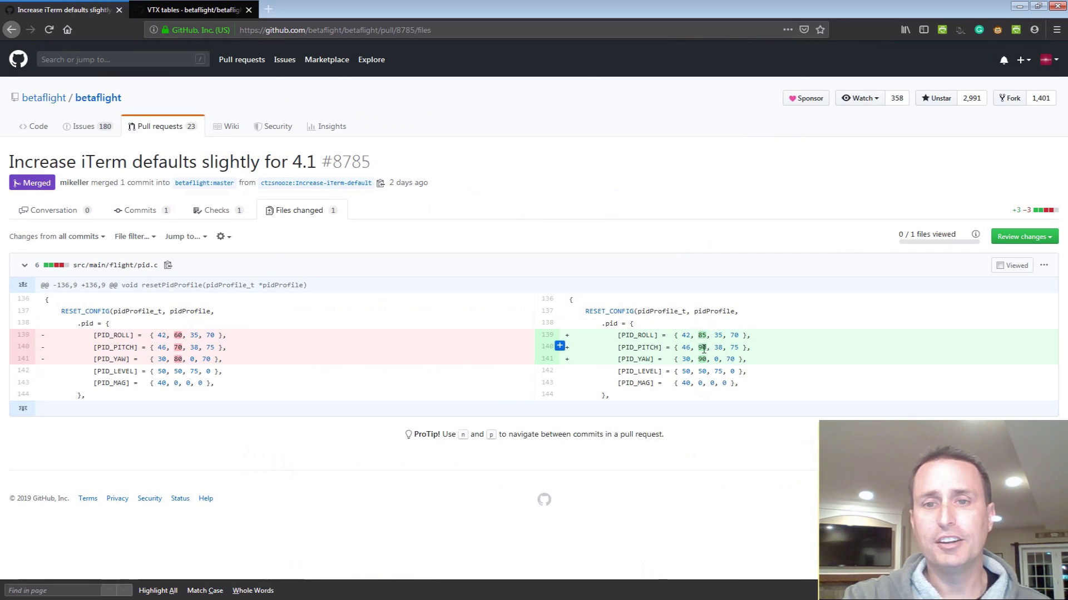
left_click(11, 32)
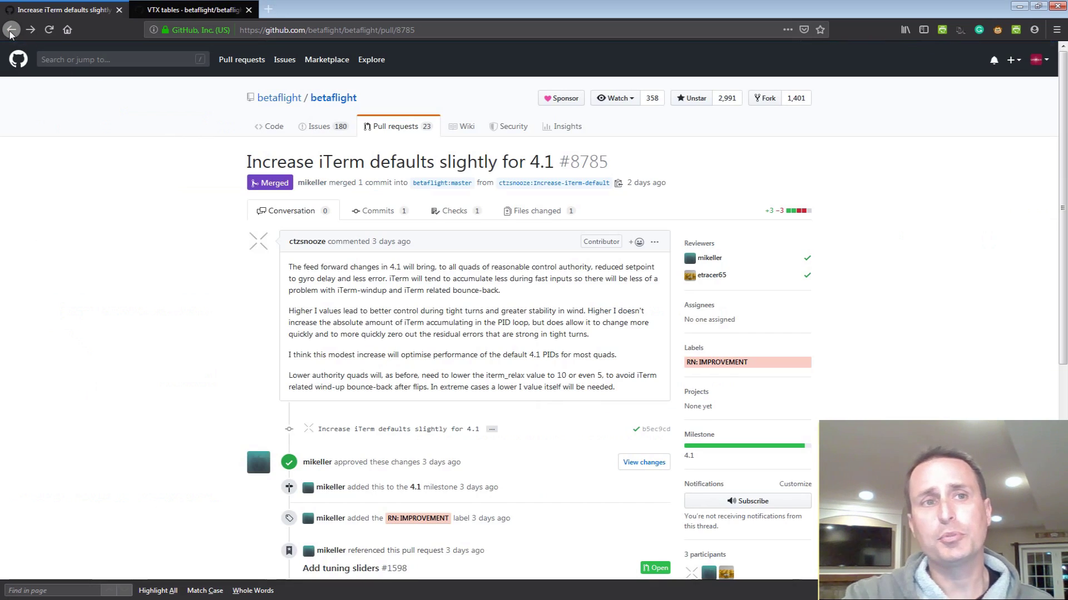
left_click(11, 32)
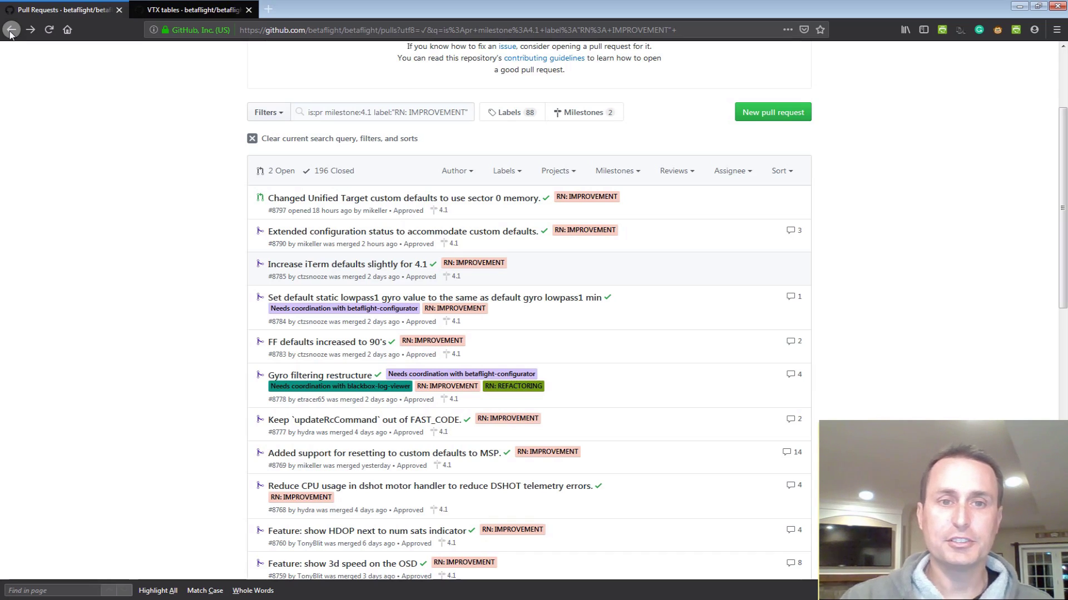
- Review the description and changed files of the "FF defaults increased to 90's" pull request and return to the list
left_click(278, 343)
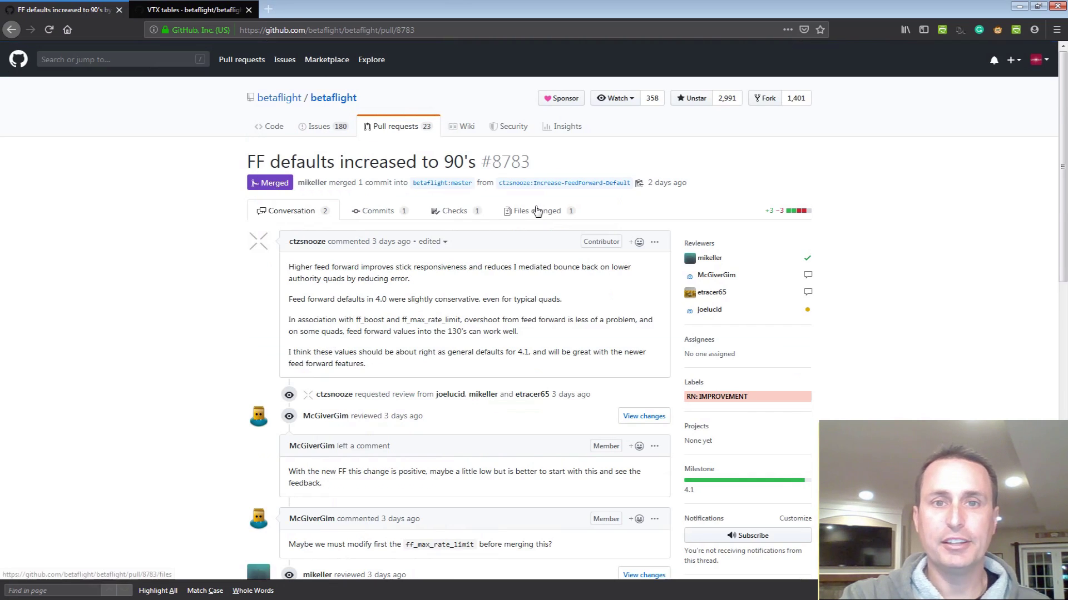
left_click(536, 211)
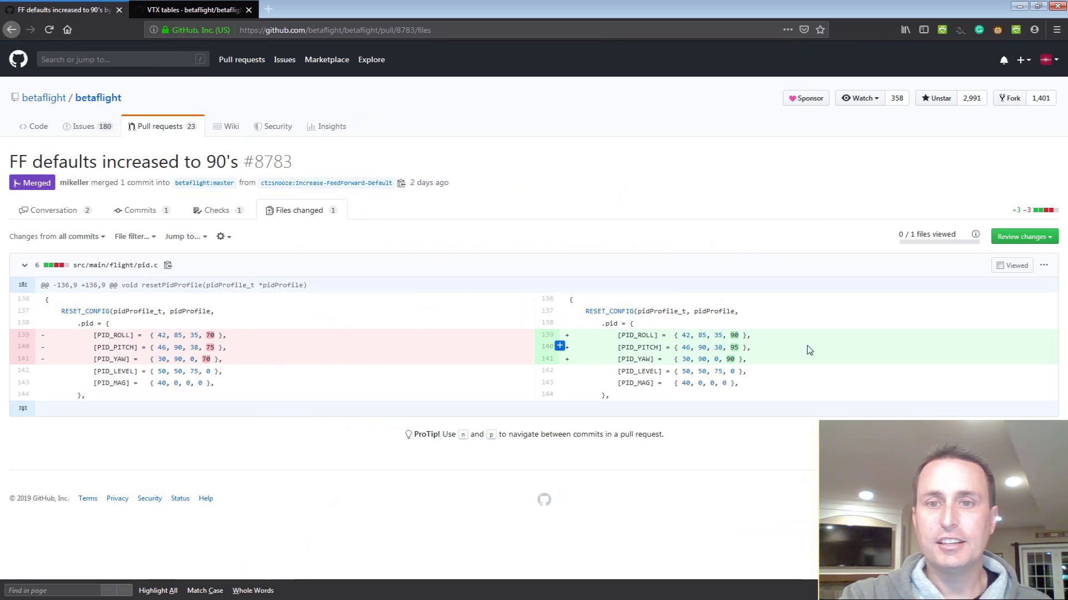
left_click(11, 30)
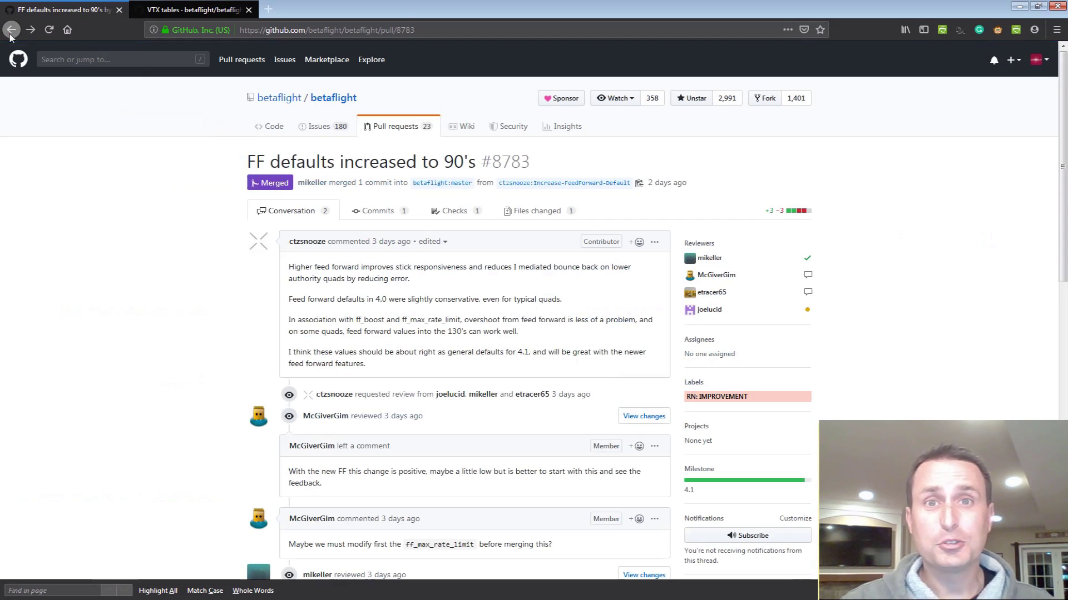
left_click(11, 30)
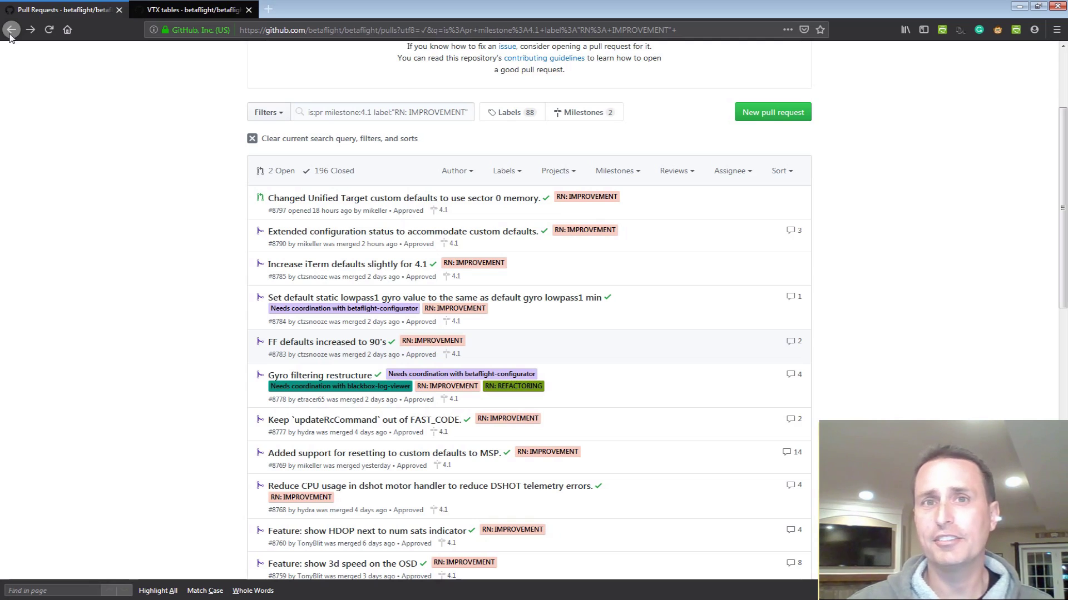
- Read the description of the "Gyro filtering restructure" pull request and return to the list
scroll(332, 332, "down", 2)
mouse_move(333, 332)
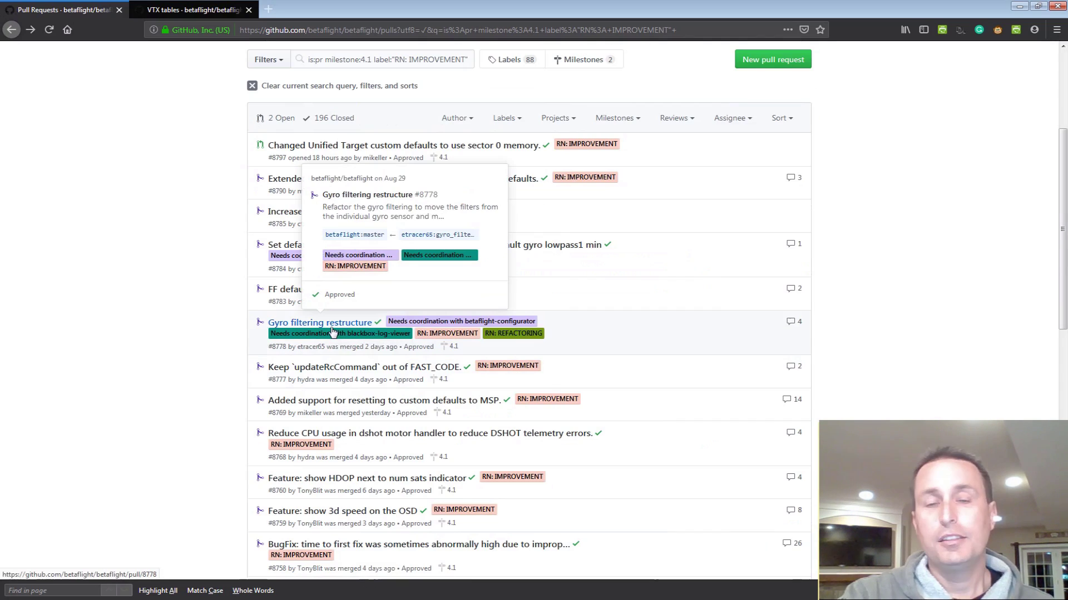
left_click(314, 327)
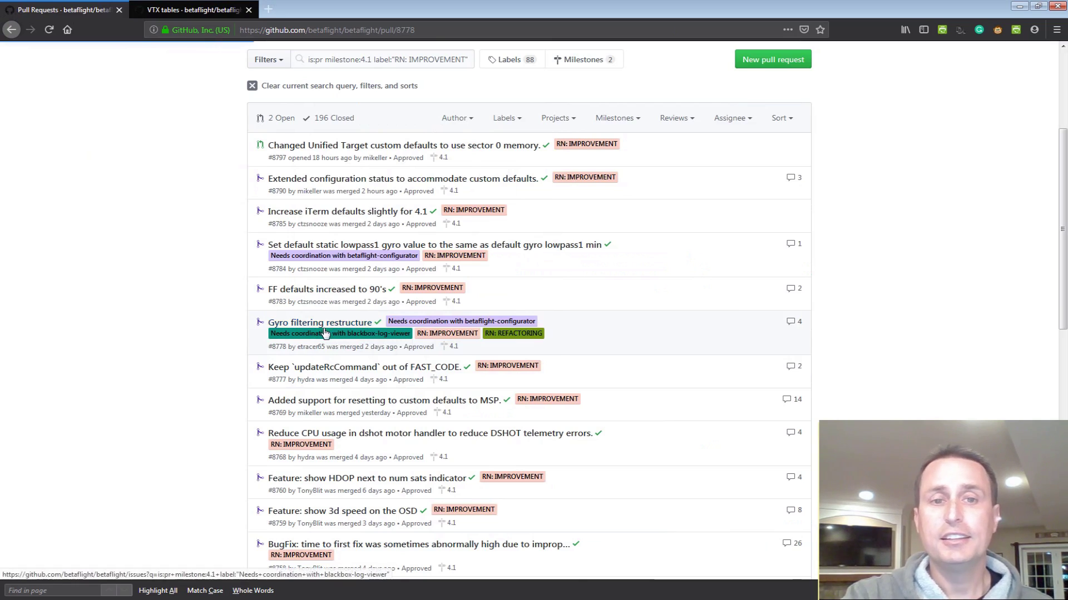
mouse_move(309, 250)
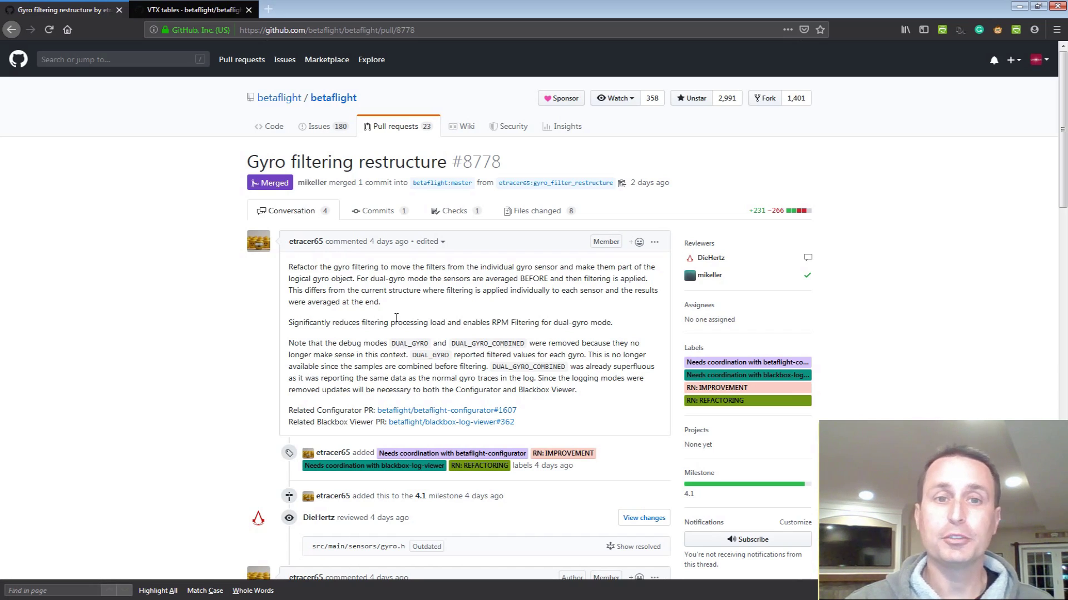
key("alt+Left")
- Review the changed files of the "Add FF to yaw, reduce yaw P and I" pull request and return to the list
left_click(381, 194)
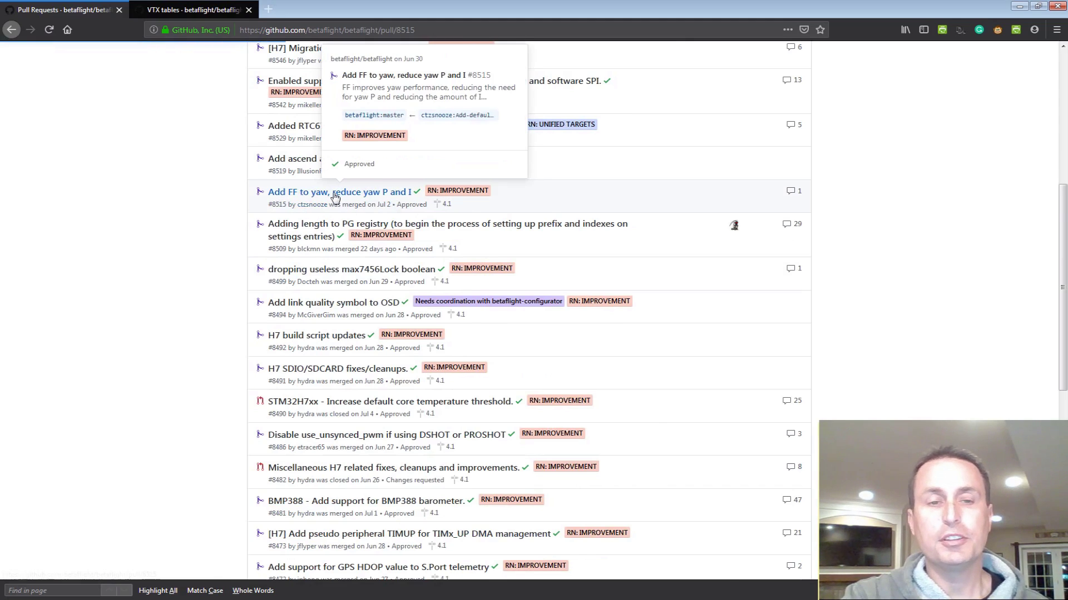
left_click(539, 211)
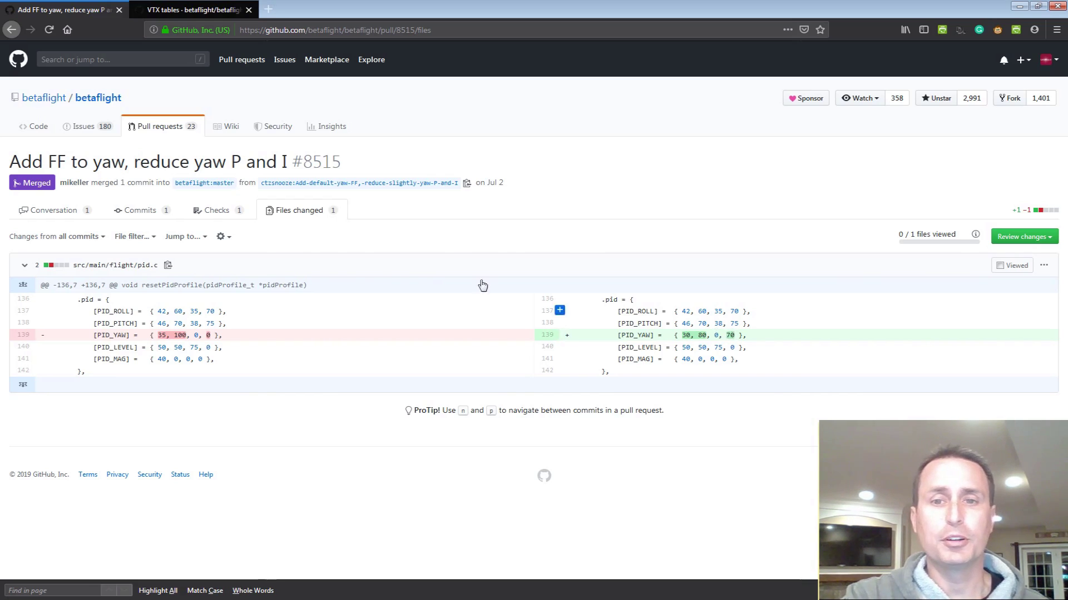
key("alt+Left")
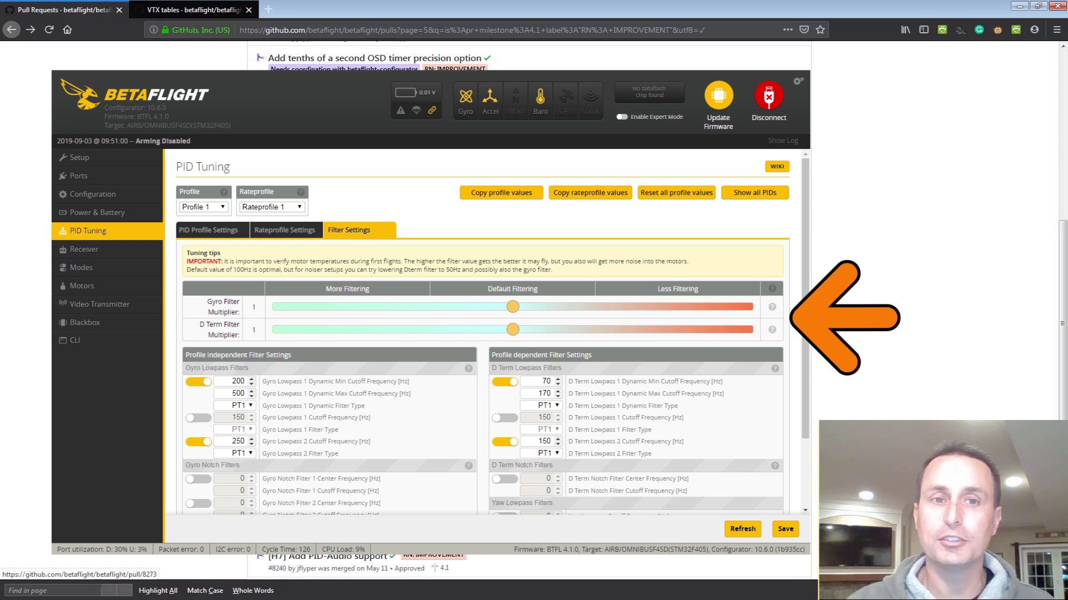
- Scan the further milestone 4.1 RN: IMPROVEMENT pull requests, including the preview of "Add D_MIN Gain and Advance to CMS"
scroll(281, 149, "down", 5)
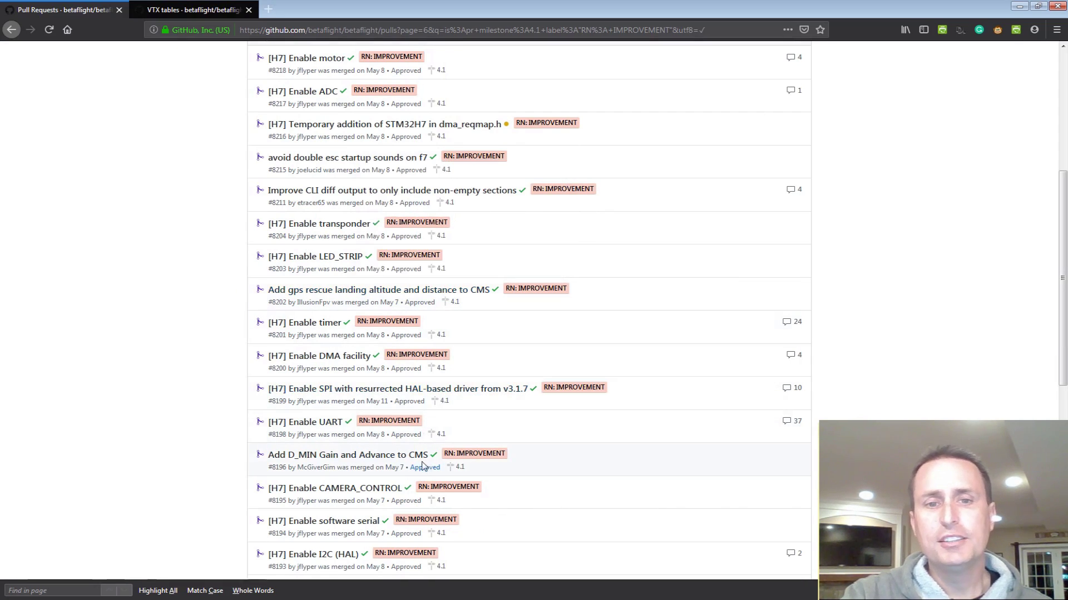
mouse_move(414, 461)
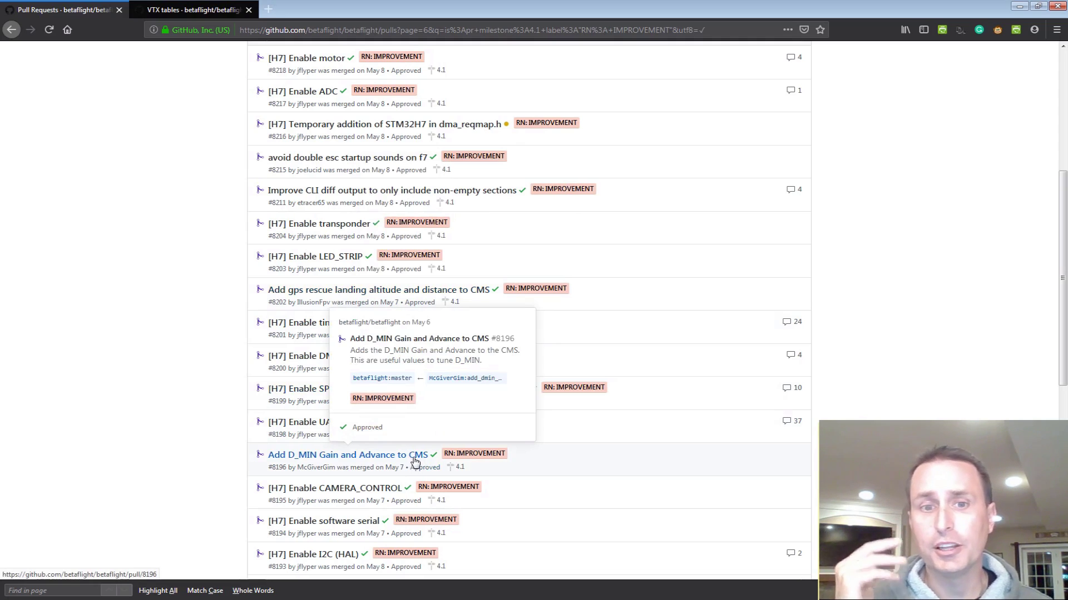
scroll(414, 461, "down", 1)
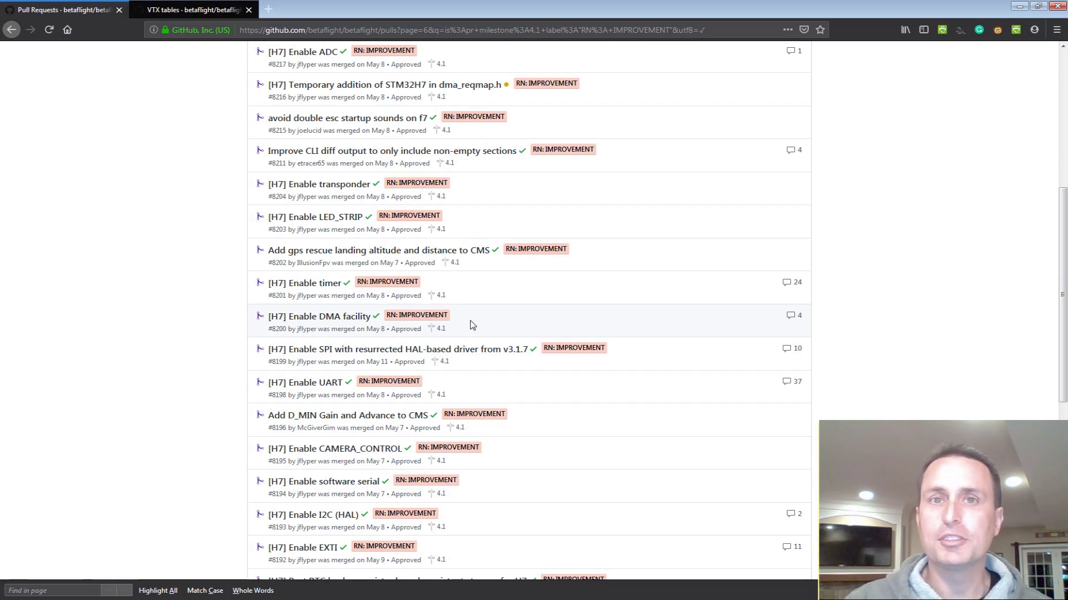
scroll(470, 325, "up", 2)
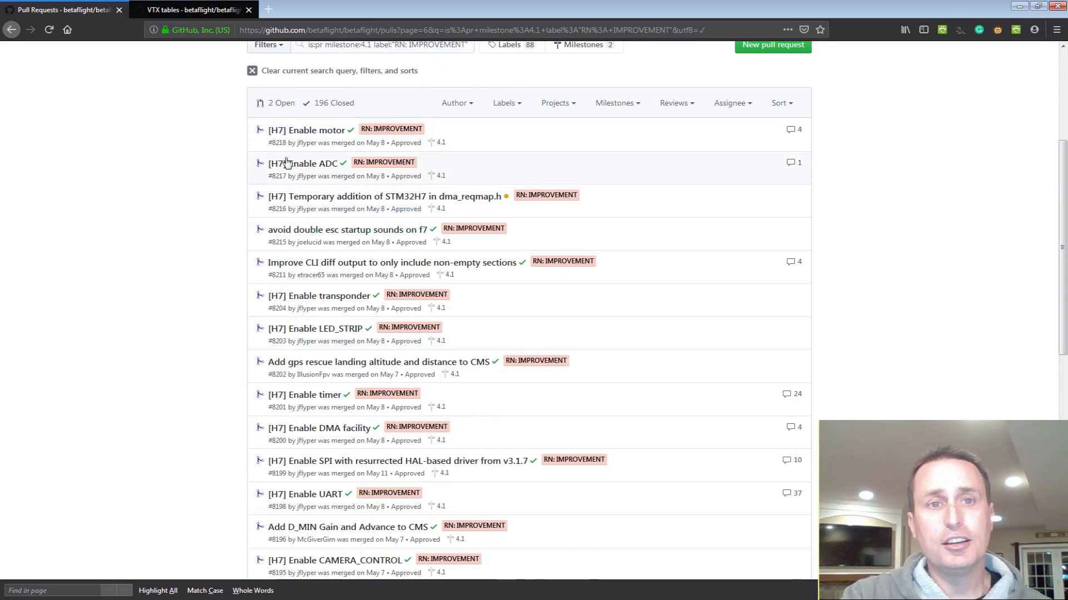
scroll(279, 173, "down", 3)
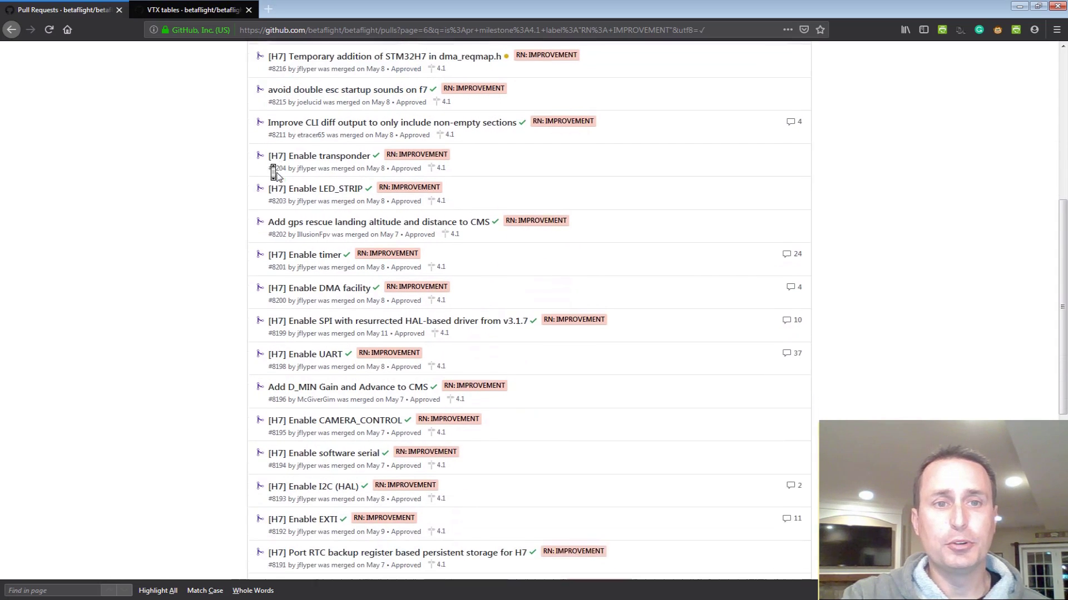
scroll(273, 239, "down", 2)
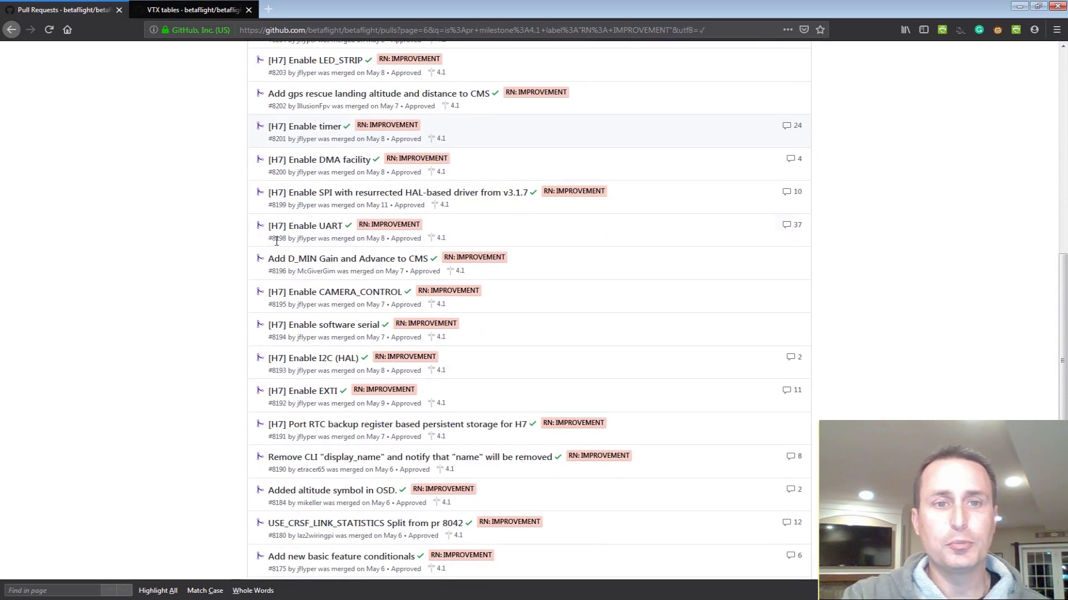
scroll(272, 240, "down", 1)
mouse_move(274, 228)
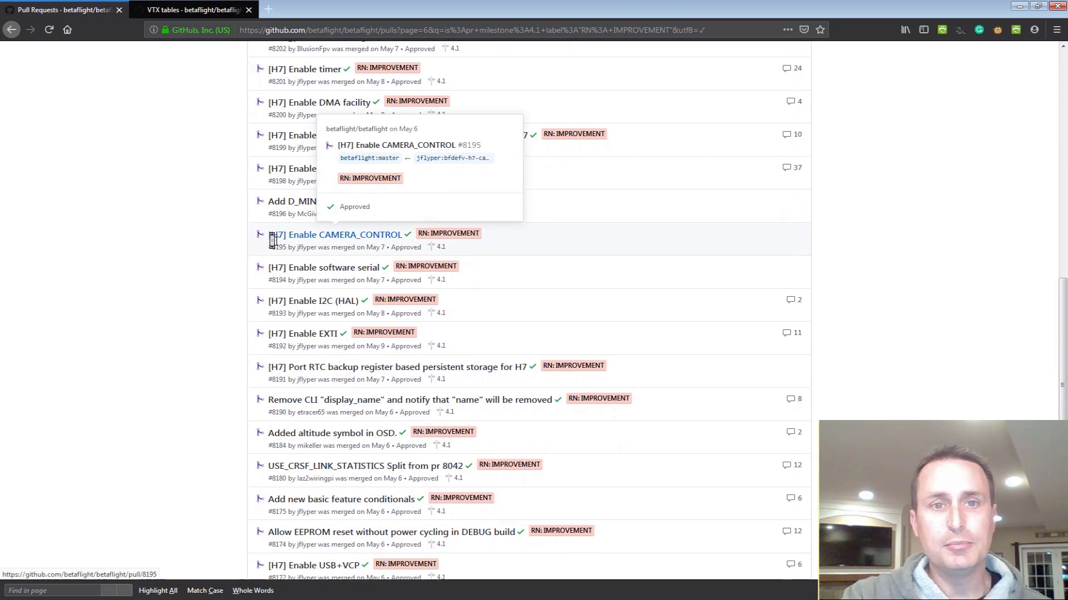
mouse_move(414, 198)
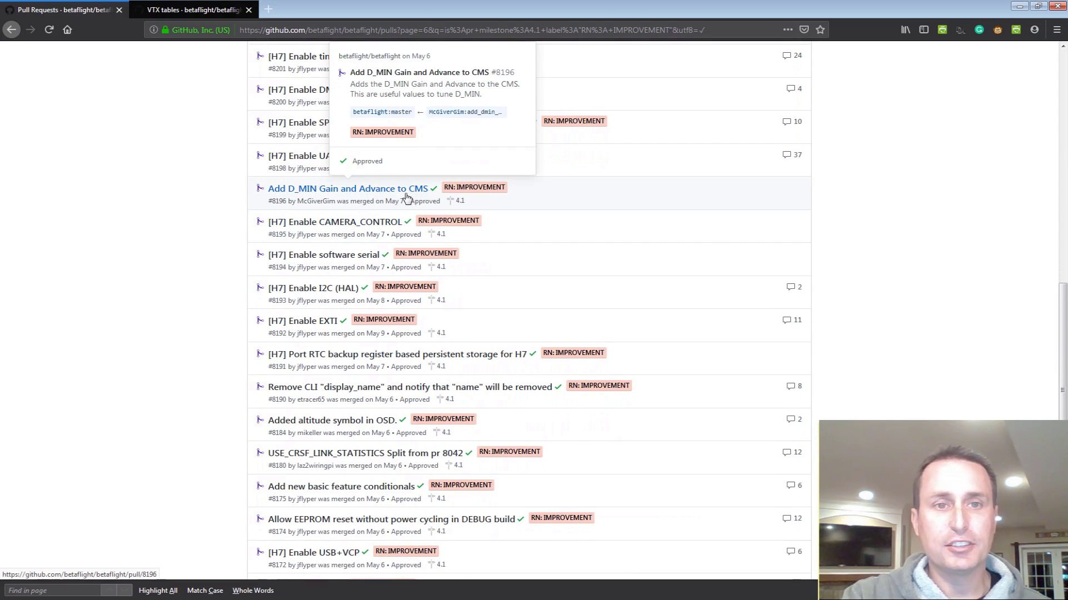
scroll(406, 198, "down", 3)
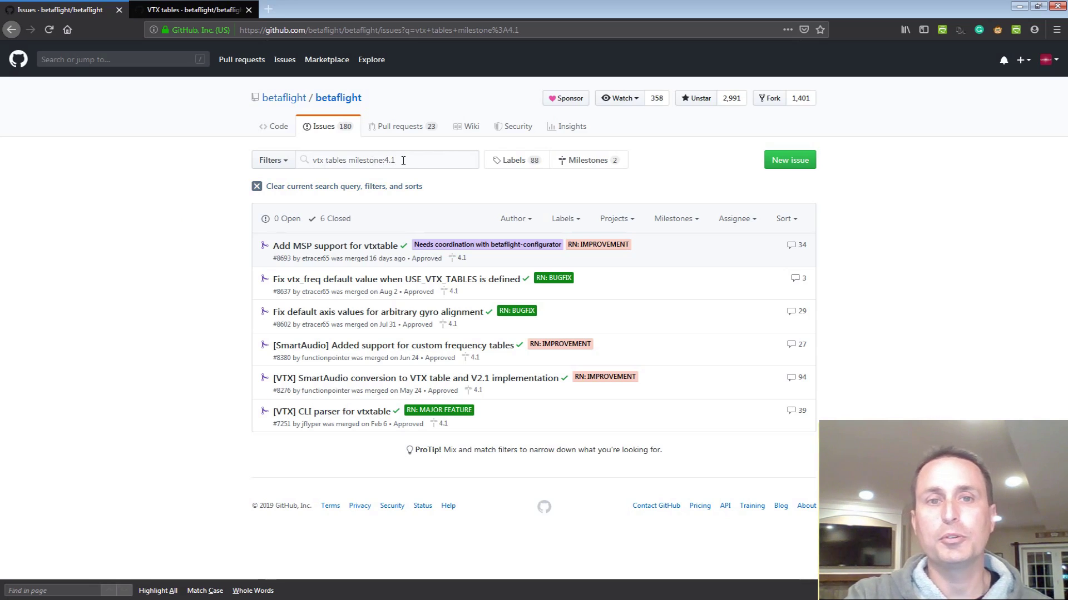
- Switch to Betaflight Configurator, enable Expert Mode and open the Video Transmitter settings
key("alt+Left")
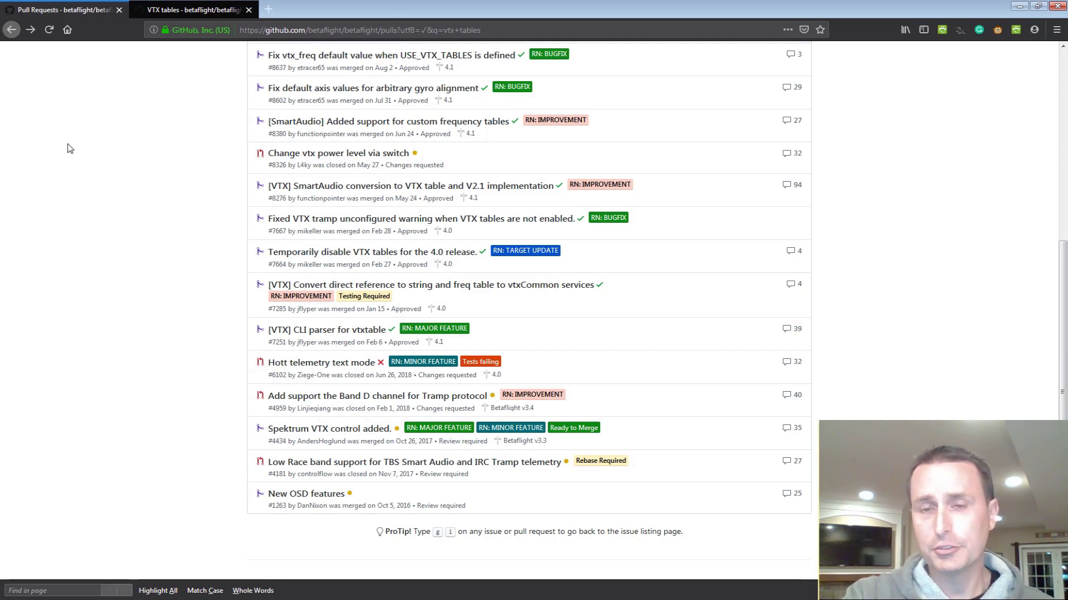
key("alt+Tab")
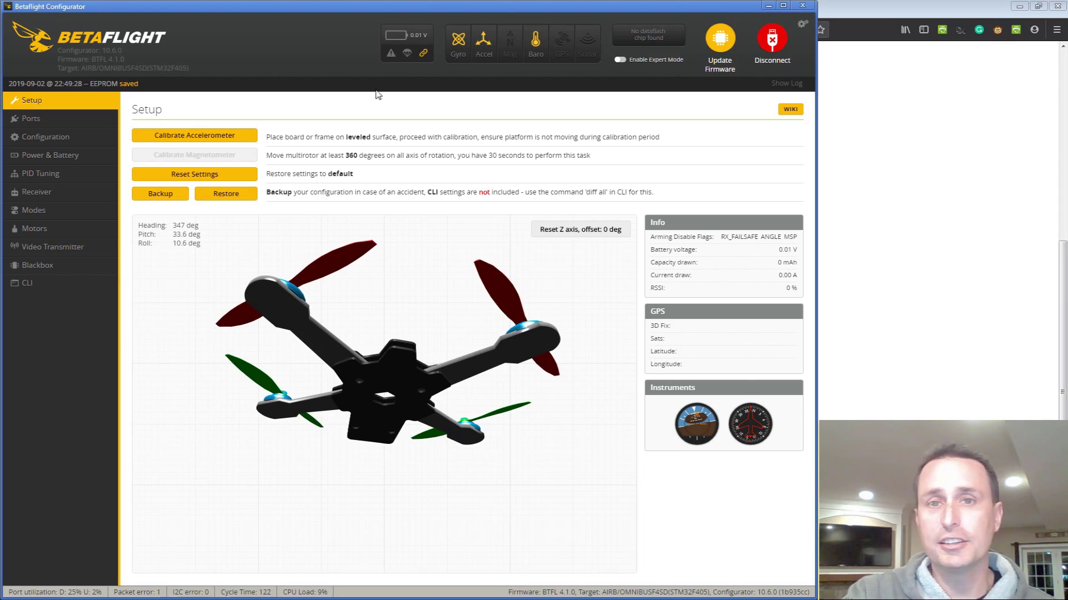
left_click(620, 60)
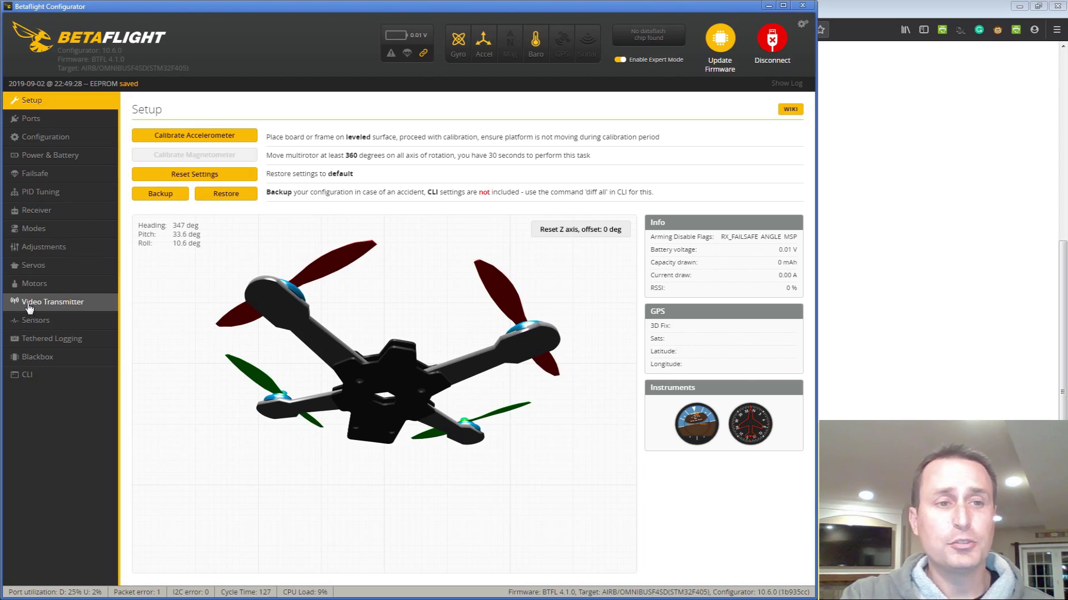
left_click(32, 305)
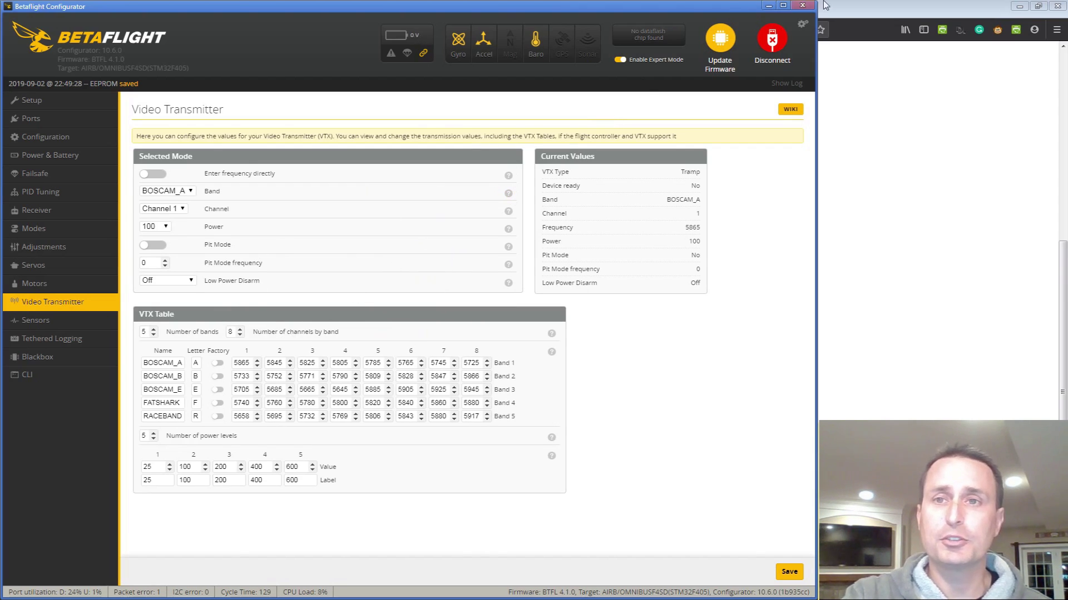
- Switch back to the browser and read the VTX tables wiki page through to its complete device examples
left_click(843, 5)
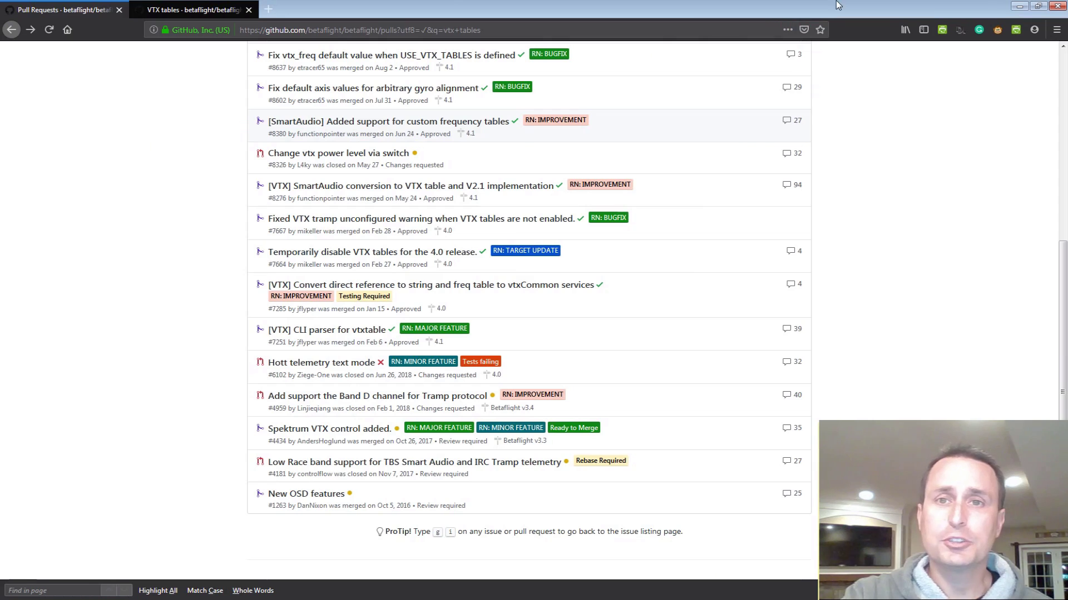
left_click(190, 11)
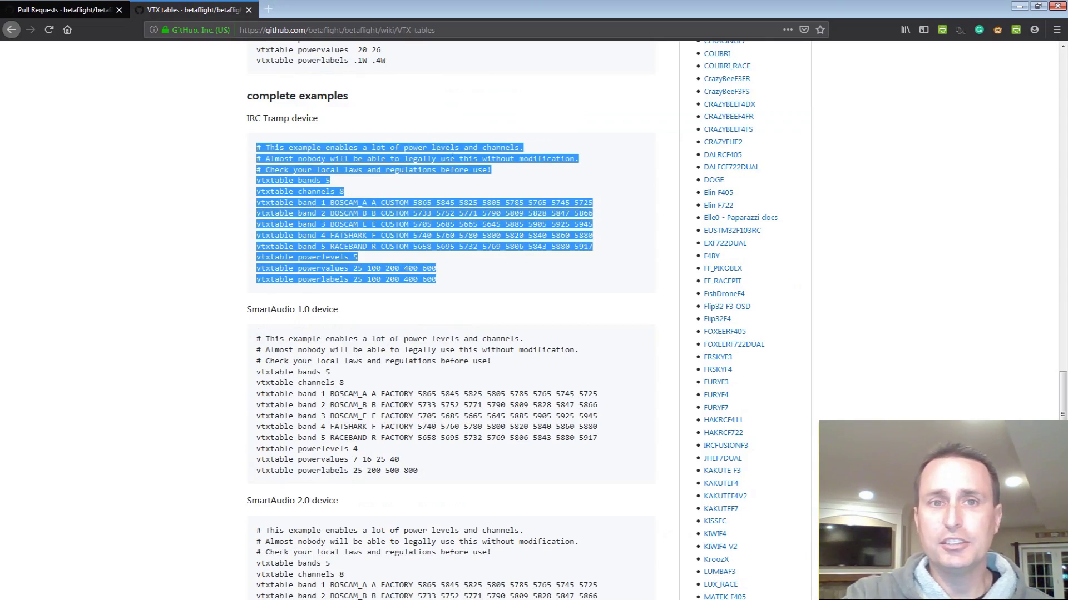
scroll(455, 154, "up", 15)
scroll(455, 155, "up", 14)
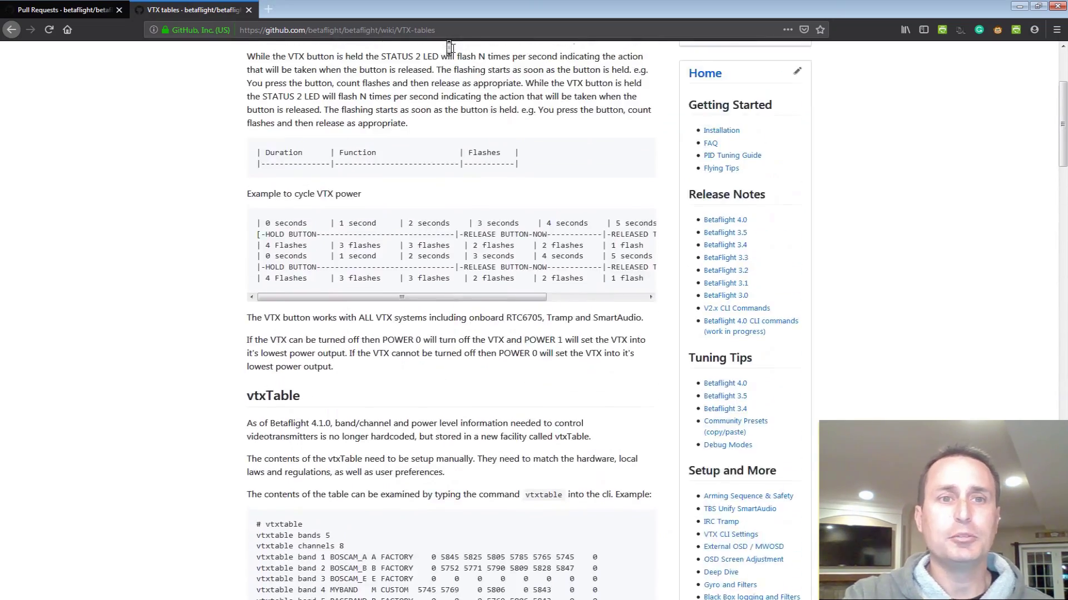
scroll(449, 225, "down", 13)
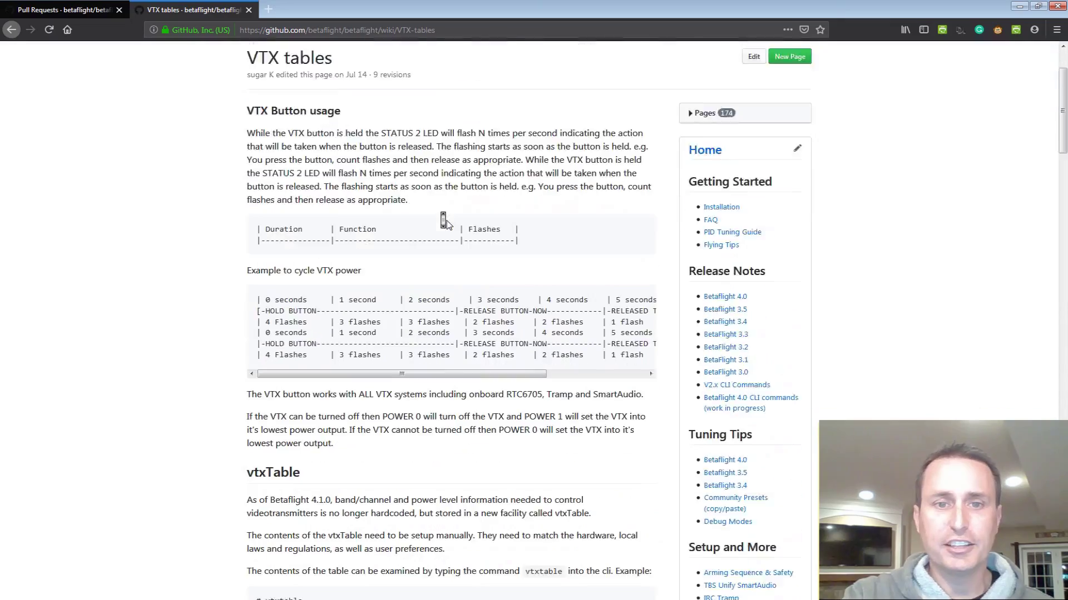
scroll(448, 225, "down", 15)
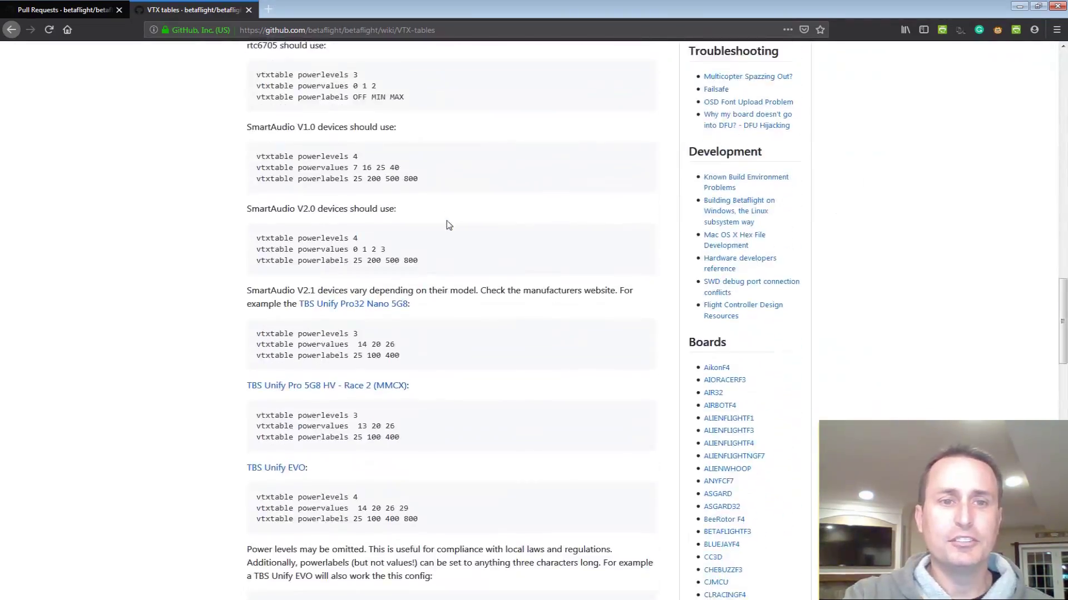
scroll(445, 222, "down", 7)
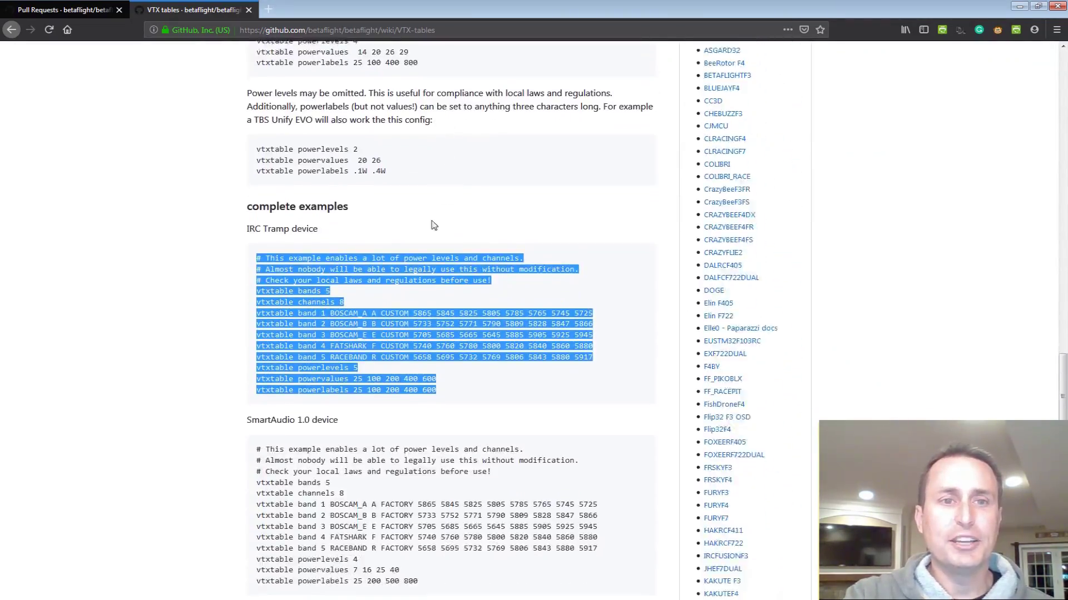
left_click(360, 235)
scroll(361, 235, "up", 3)
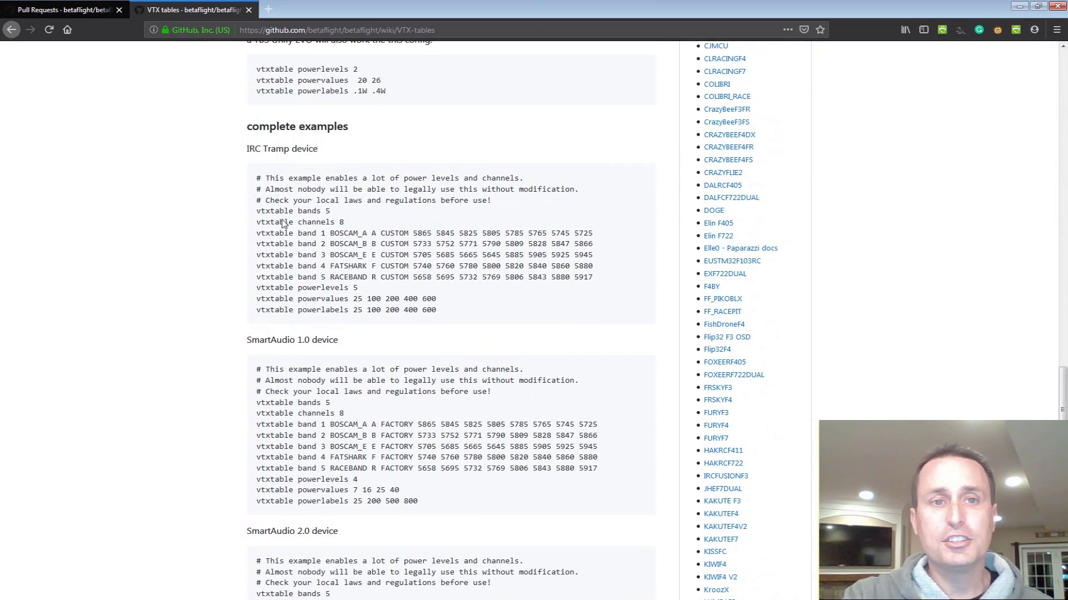
scroll(295, 332, "down", 2)
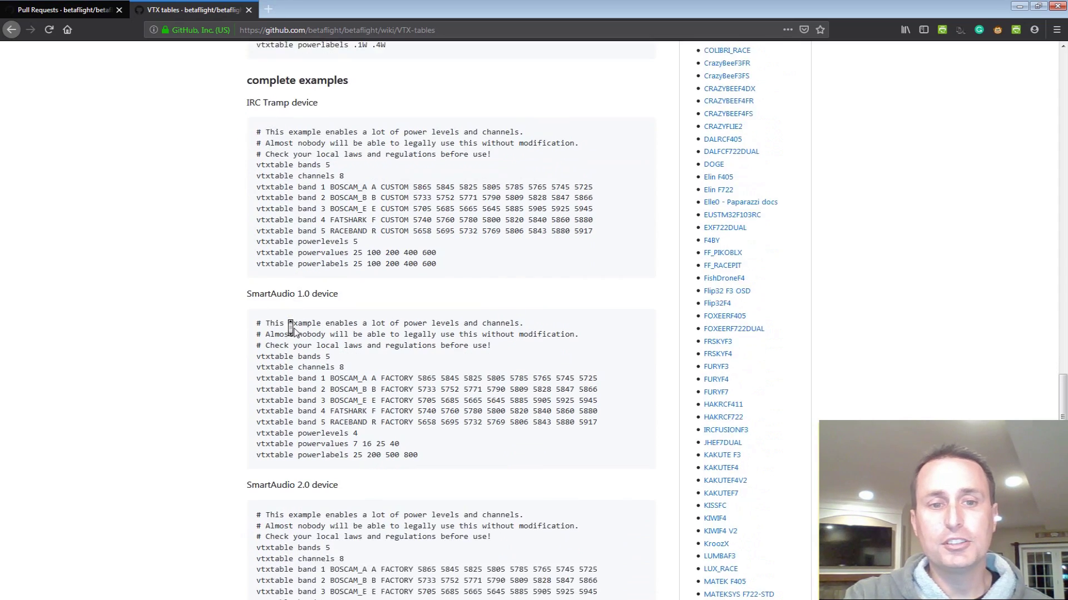
- Copy the complete SmartAudio 2.0 device example from the VTX tables wiki page
left_click_drag(421, 582, 250, 445)
key("ctrl+c")
scroll(295, 469, "down", 1)
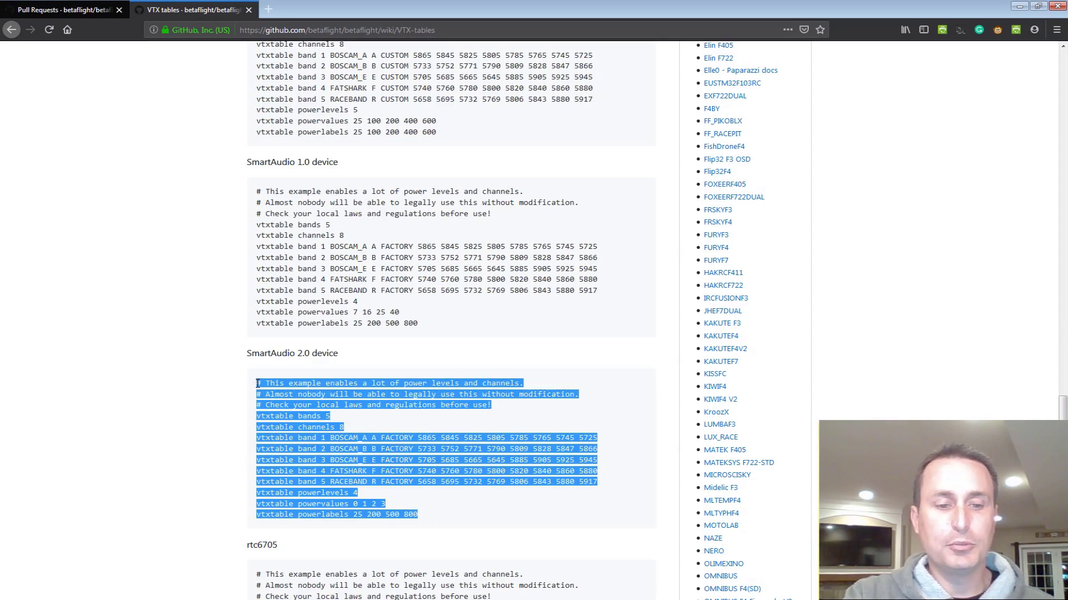
- Switch to Betaflight Configurator, run the copied SmartAudio 2.0 VTX table commands in the CLI and save the configuration
key("alt+Tab")
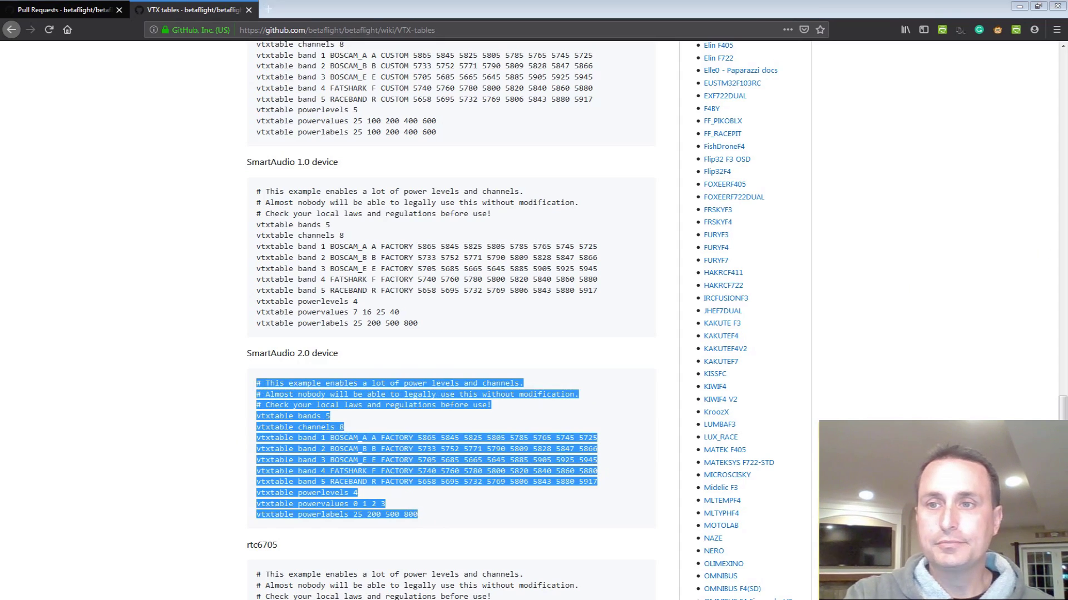
left_click(74, 376)
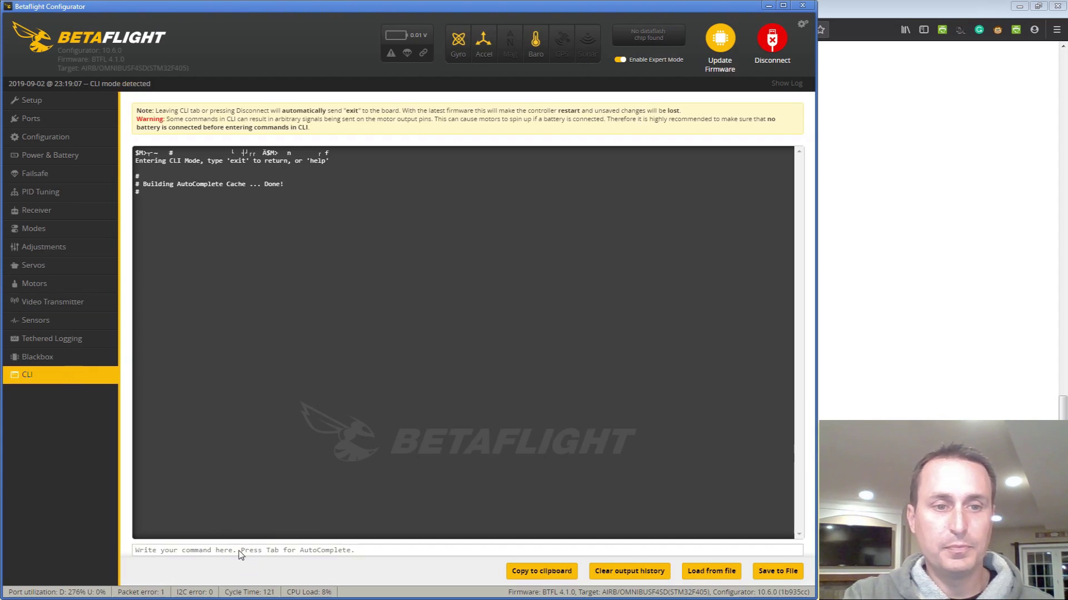
key("ctrl+v")
key("Return")
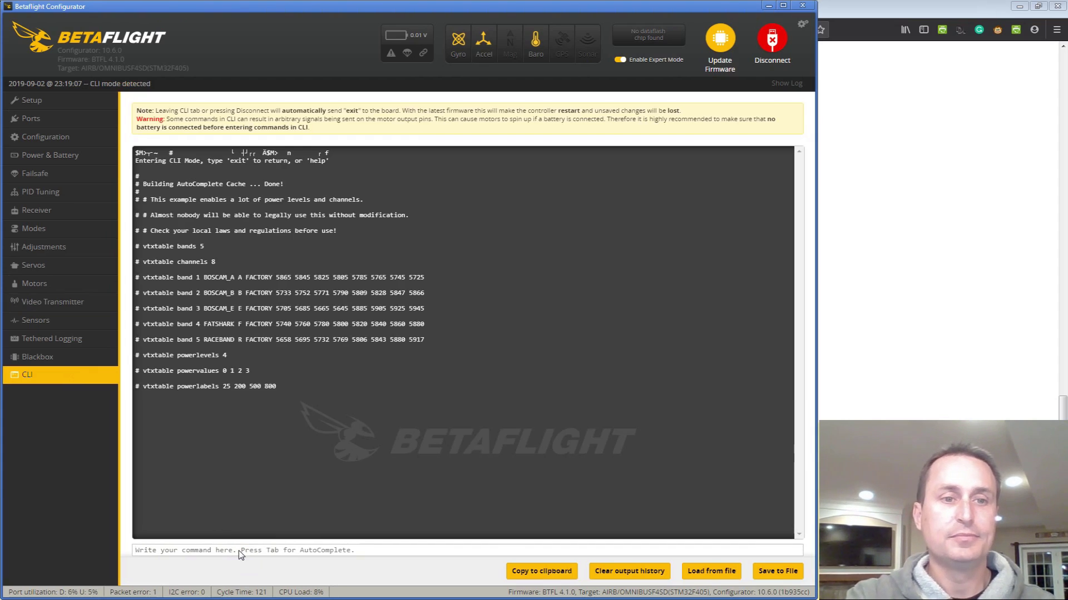
type("save")
key("Return")
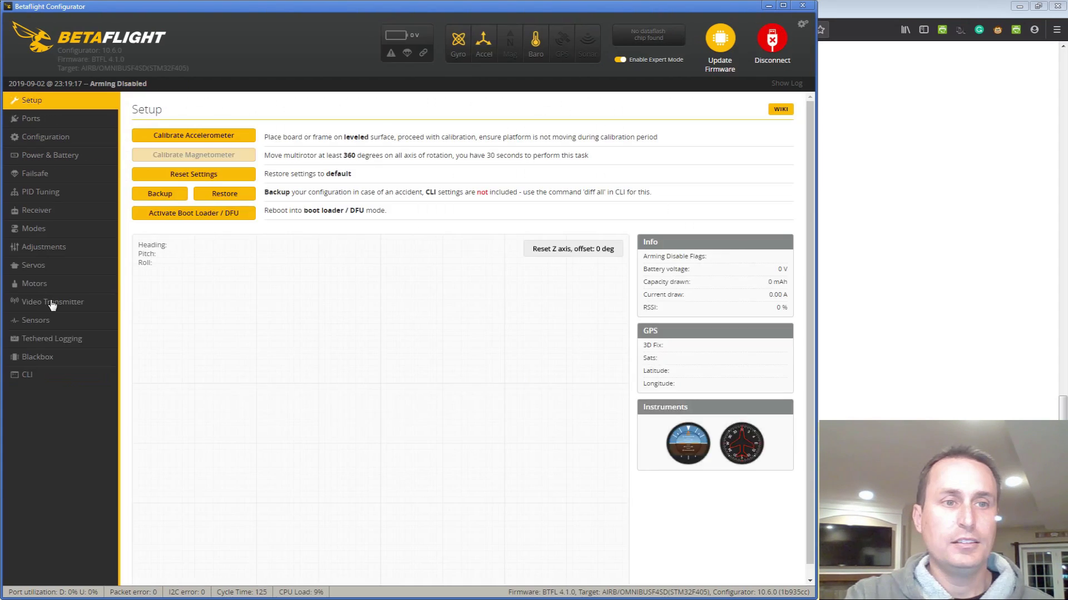
- In the Video Transmitter's VTX table, set the number of power levels to 2, label the second level 50 and save
left_click(52, 303)
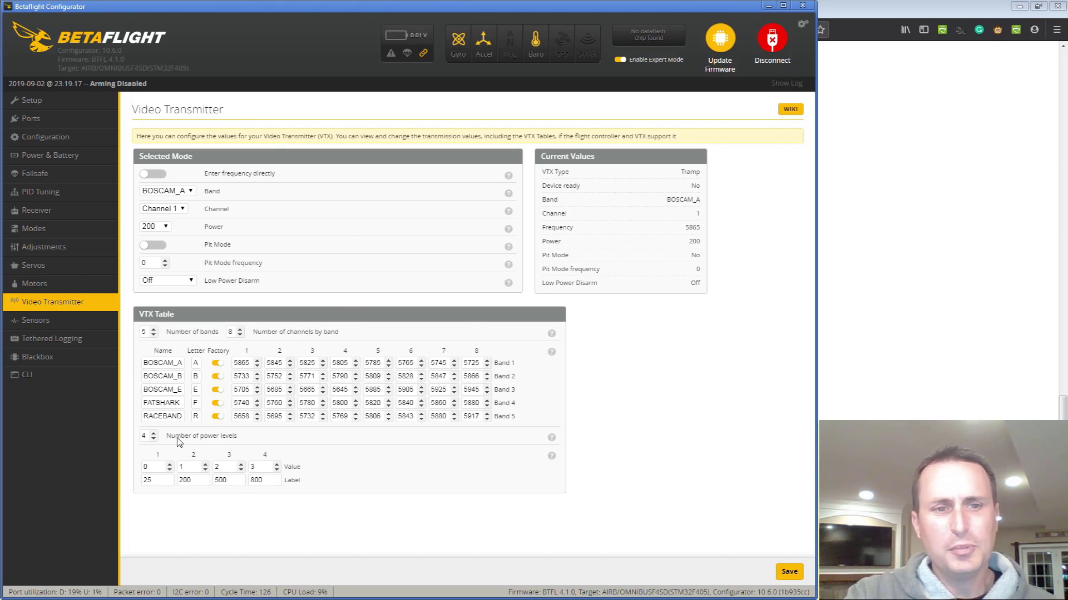
left_click(152, 439)
left_click(152, 439)
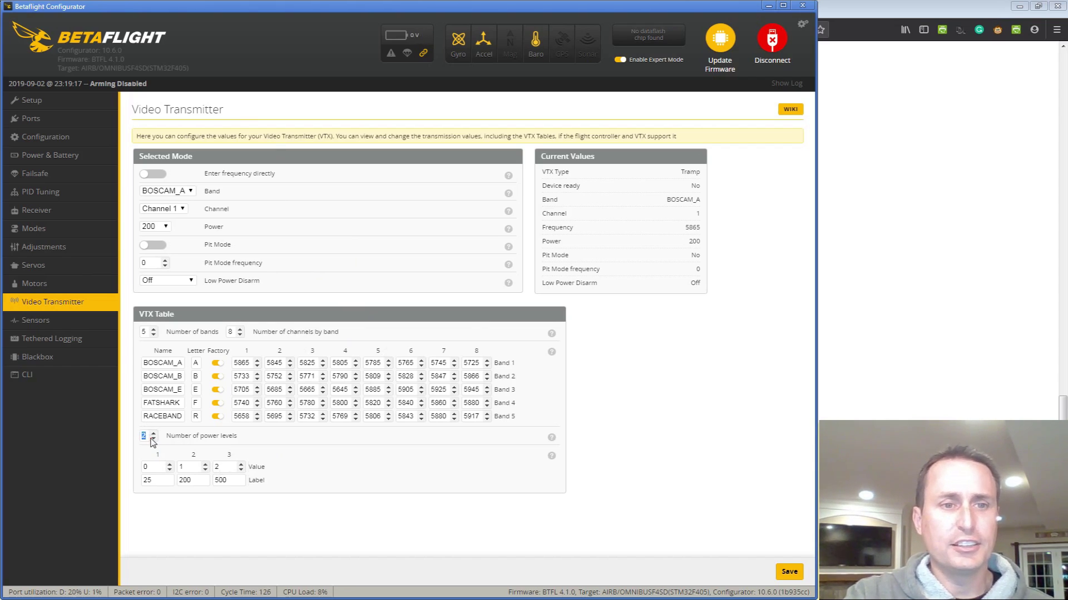
left_click(151, 439)
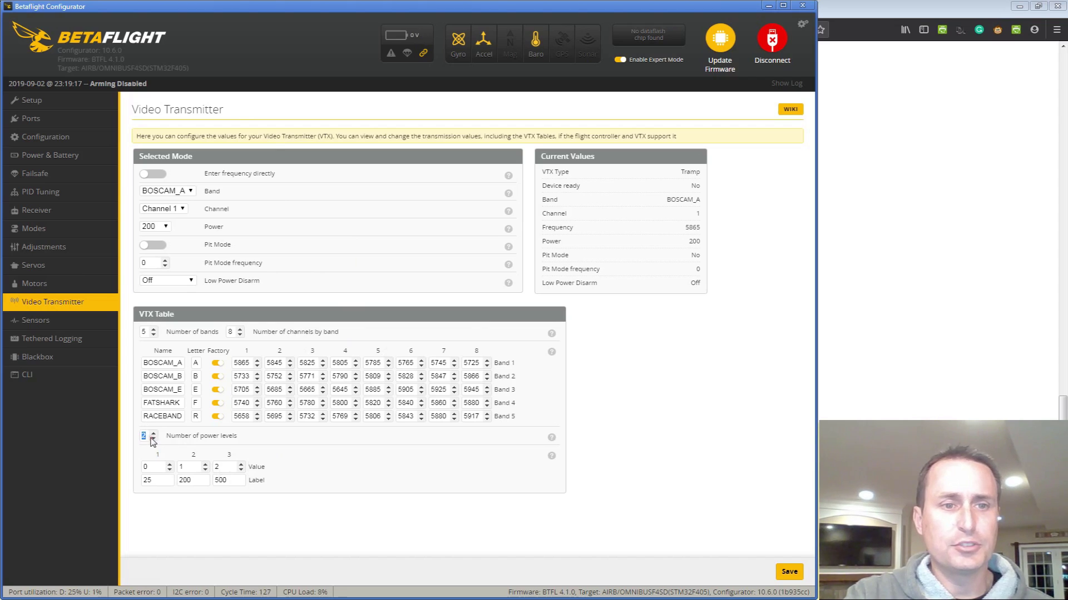
double_click(185, 480)
type("50")
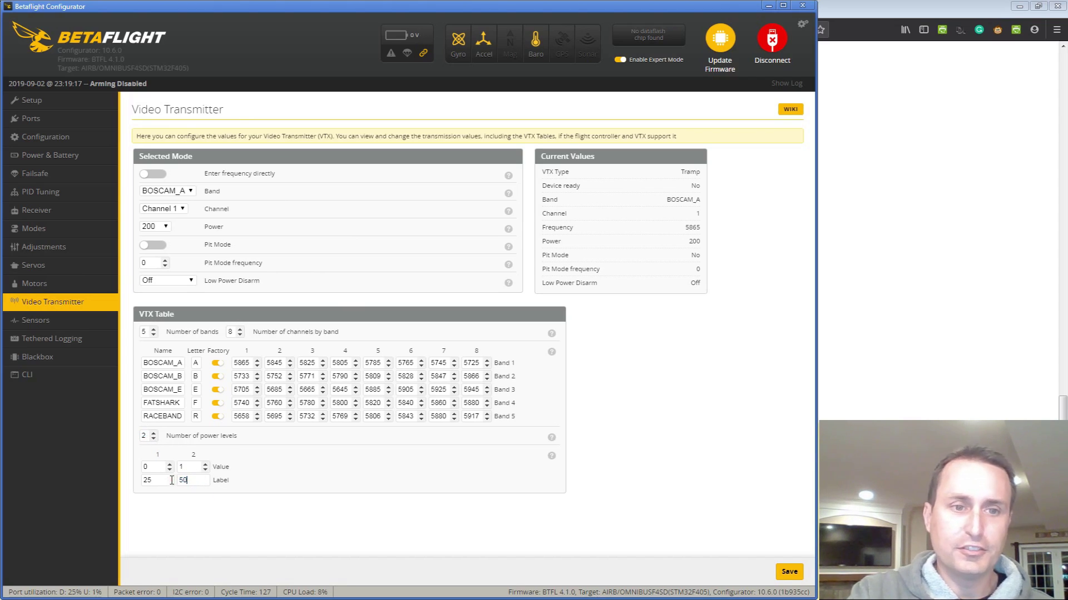
left_click(792, 574)
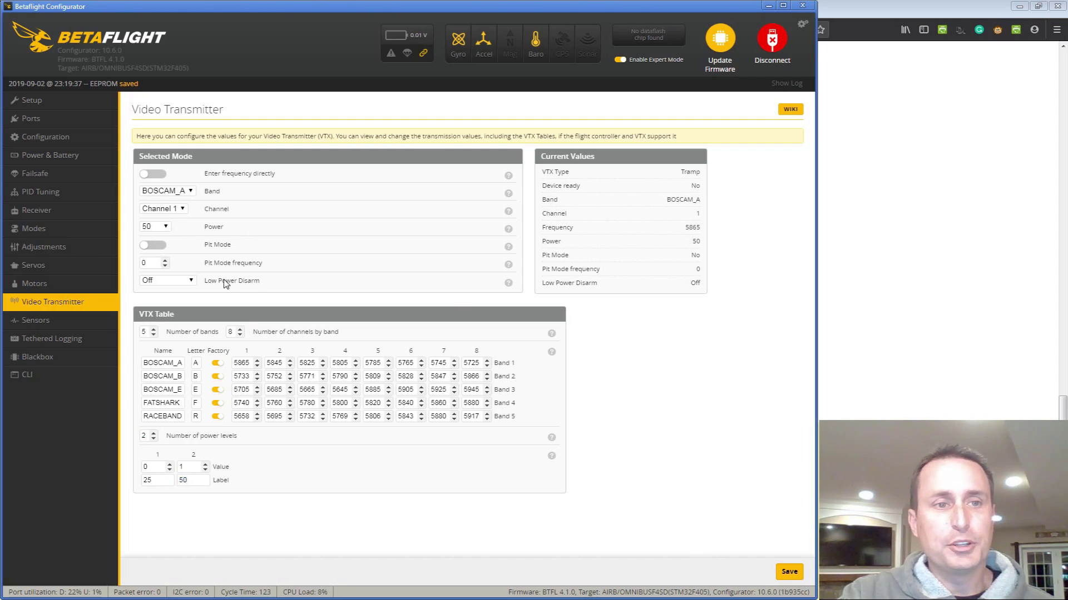
- Set the Blackbox debug mode to GYRO_SCALED, then save and reboot the flight controller
left_click(32, 364)
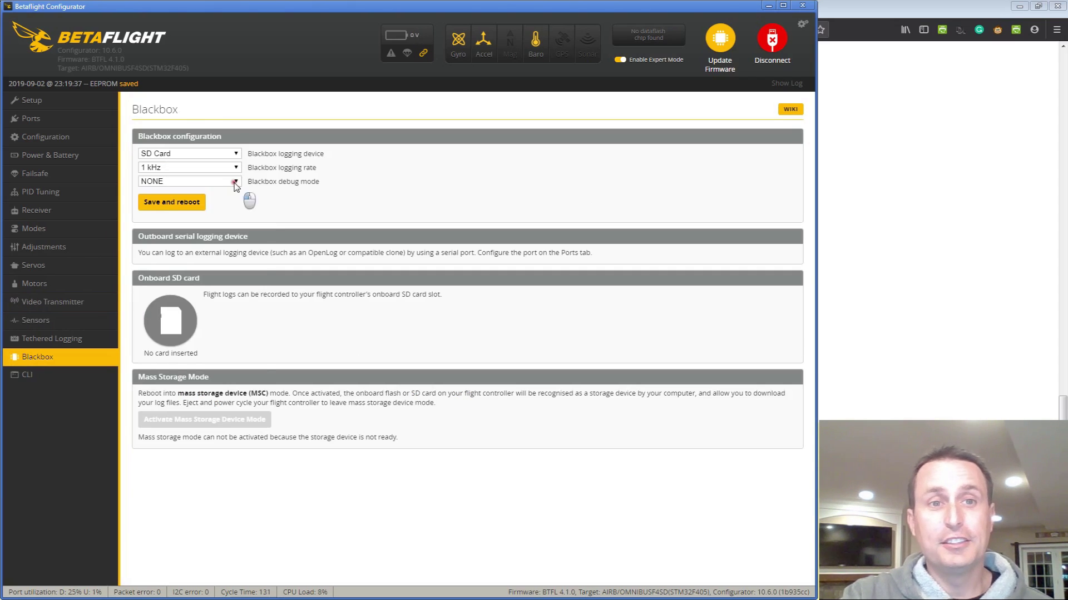
left_click(236, 183)
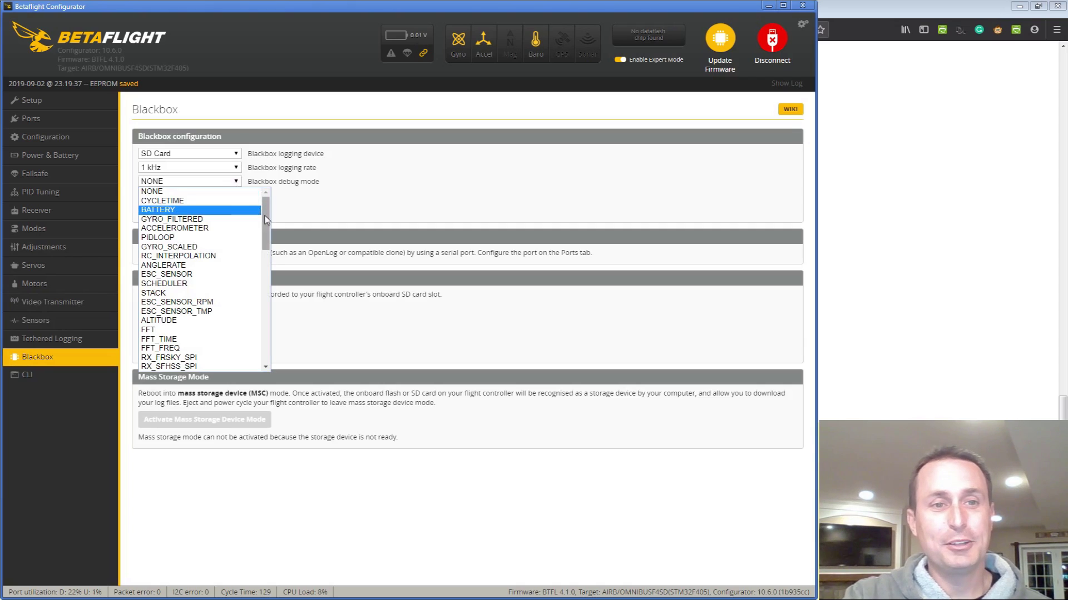
left_click_drag(267, 220, 220, 228)
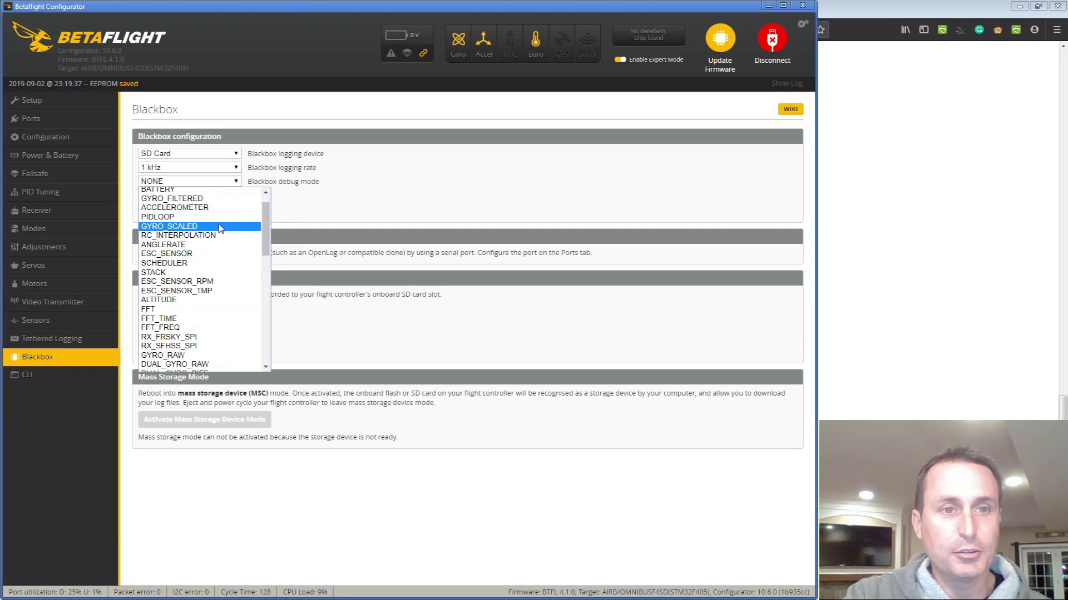
left_click(220, 229)
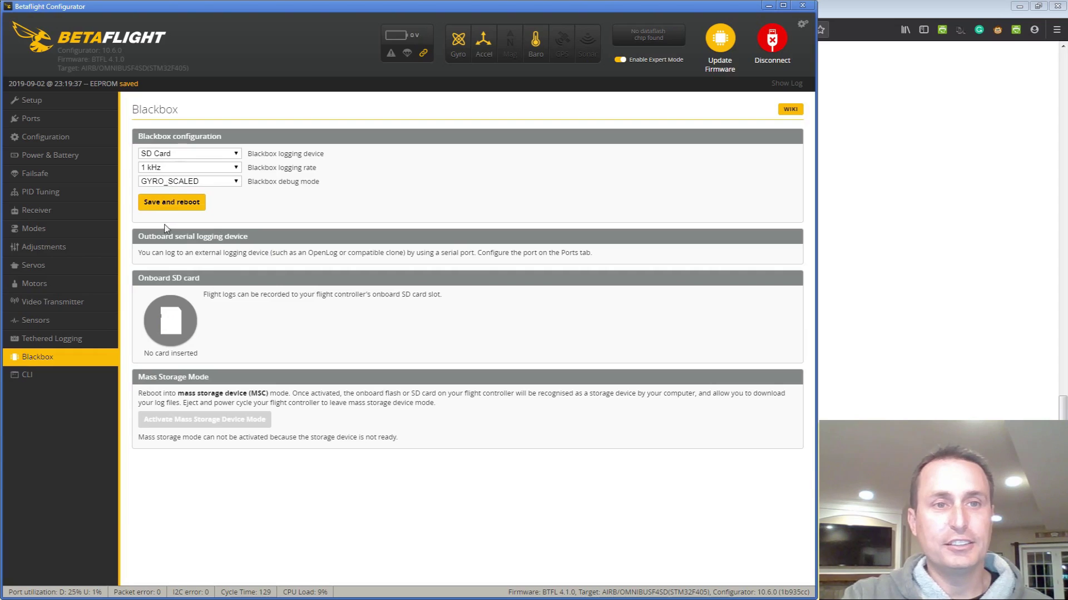
left_click(168, 203)
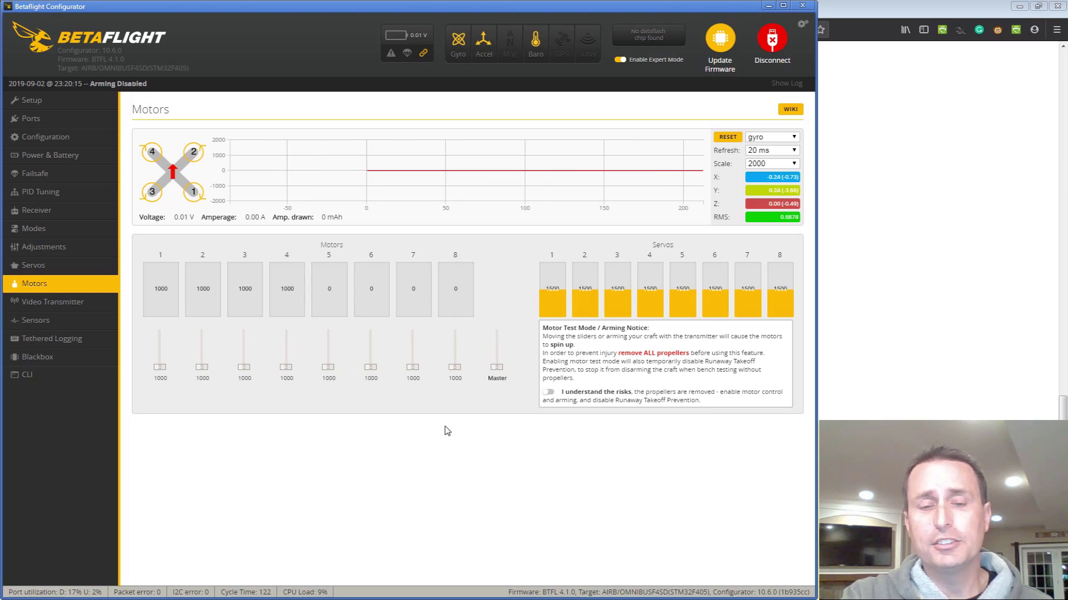
- Run the dshot_telemetry_info command in the CLI to query the DShot telemetry status
left_click(54, 379)
type("des")
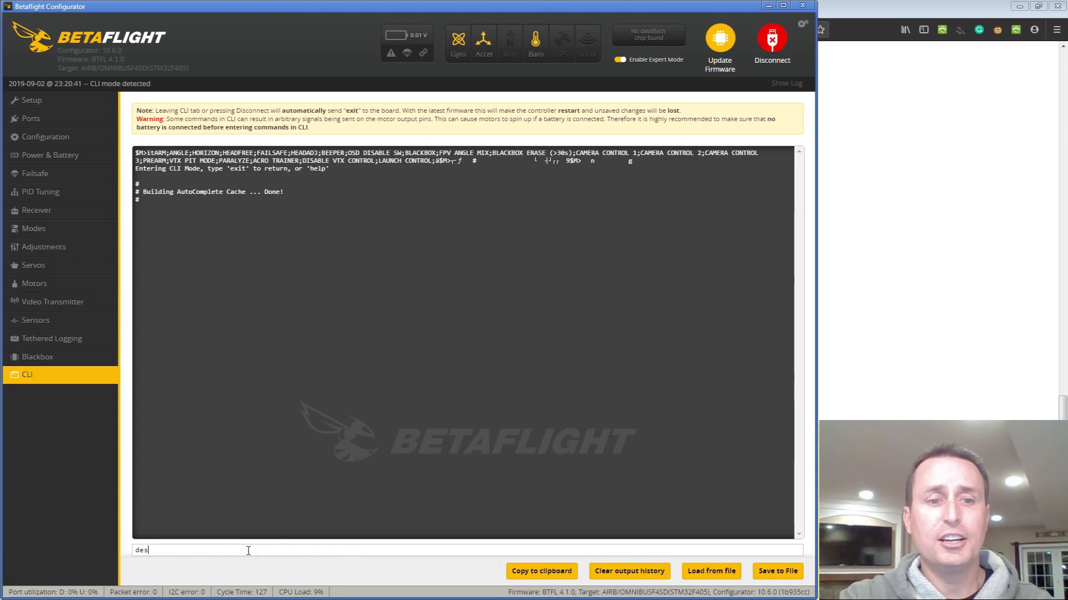
key("BackSpace")
key("BackSpace")
type("shot_")
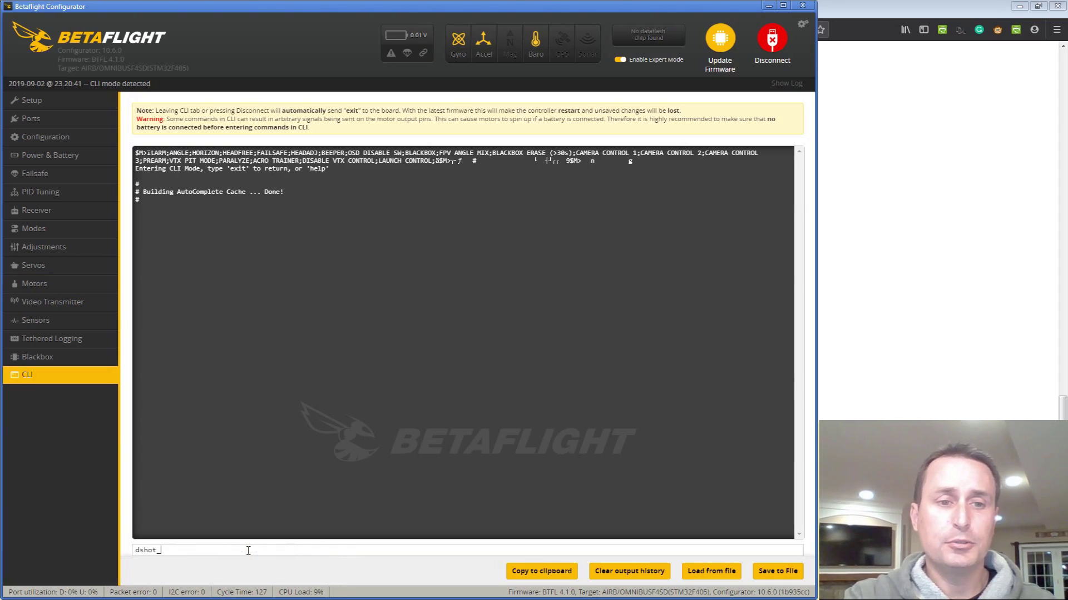
type("teel")
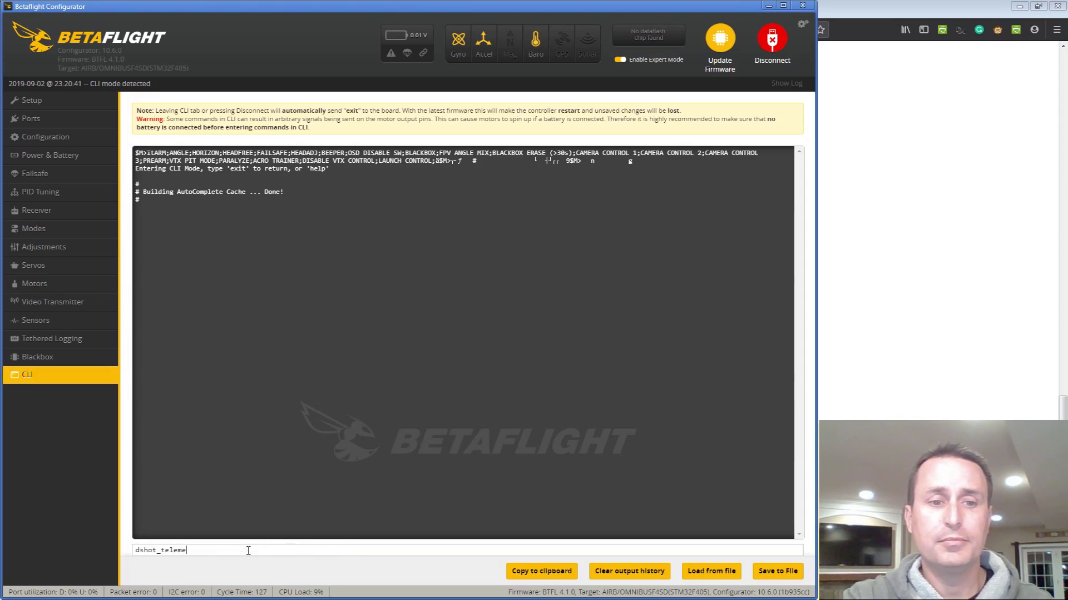
type("metry_info")
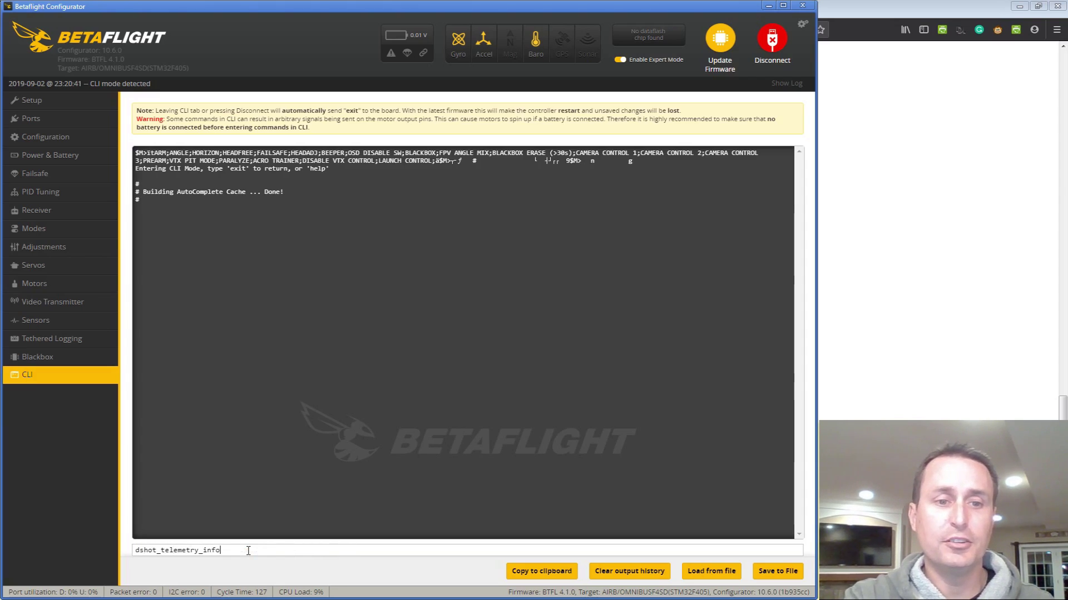
key("Return")
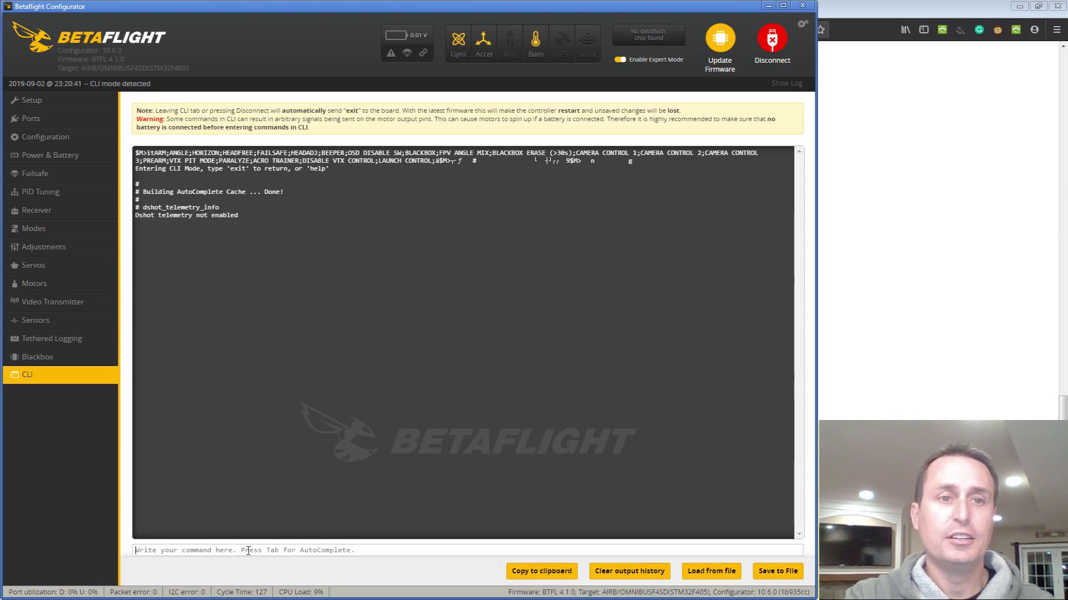
- Leave the CLI, reconnect to the flight controller and read the Proportional, Integral and Derivative help in PID Tuning
left_click(59, 289)
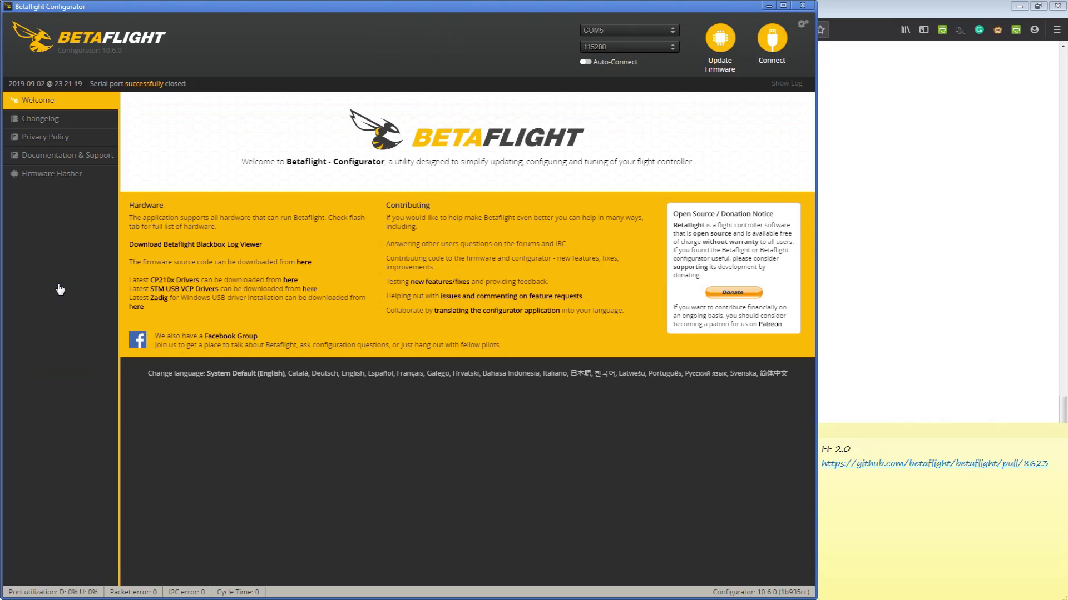
left_click(776, 43)
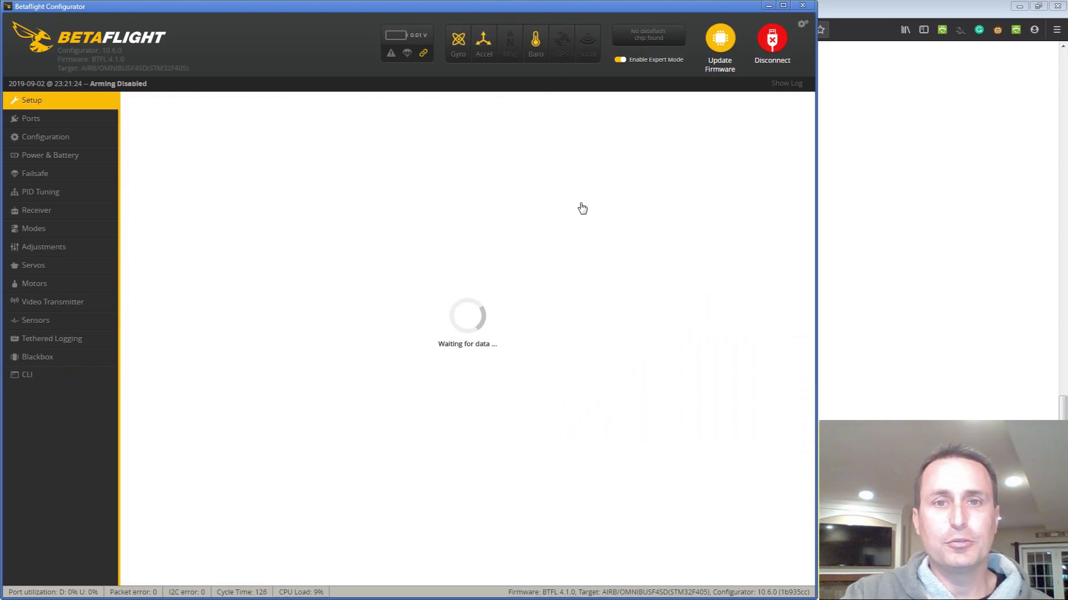
left_click(61, 192)
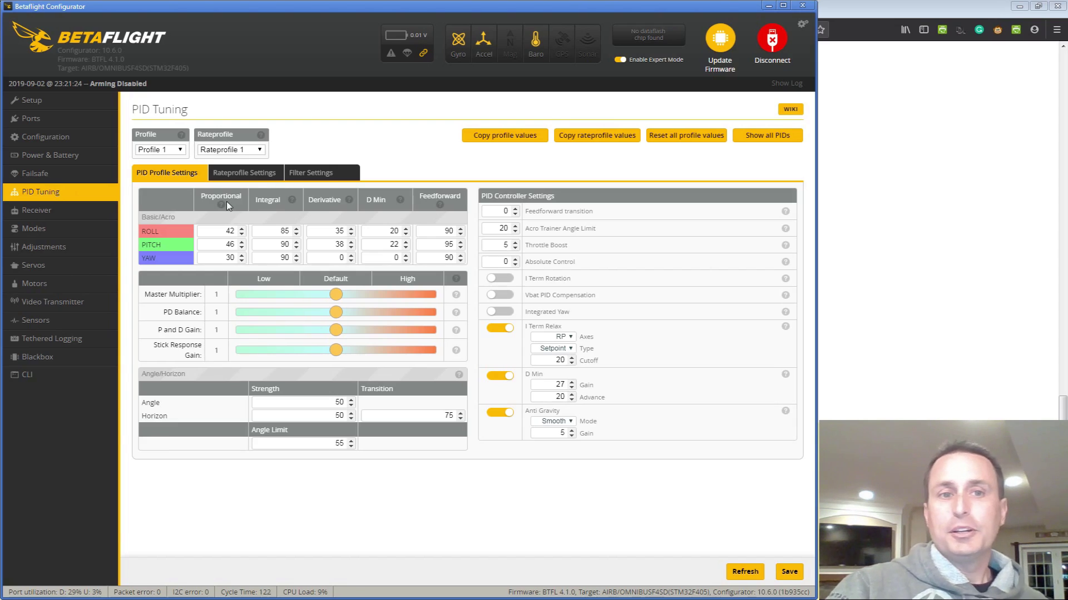
mouse_move(224, 205)
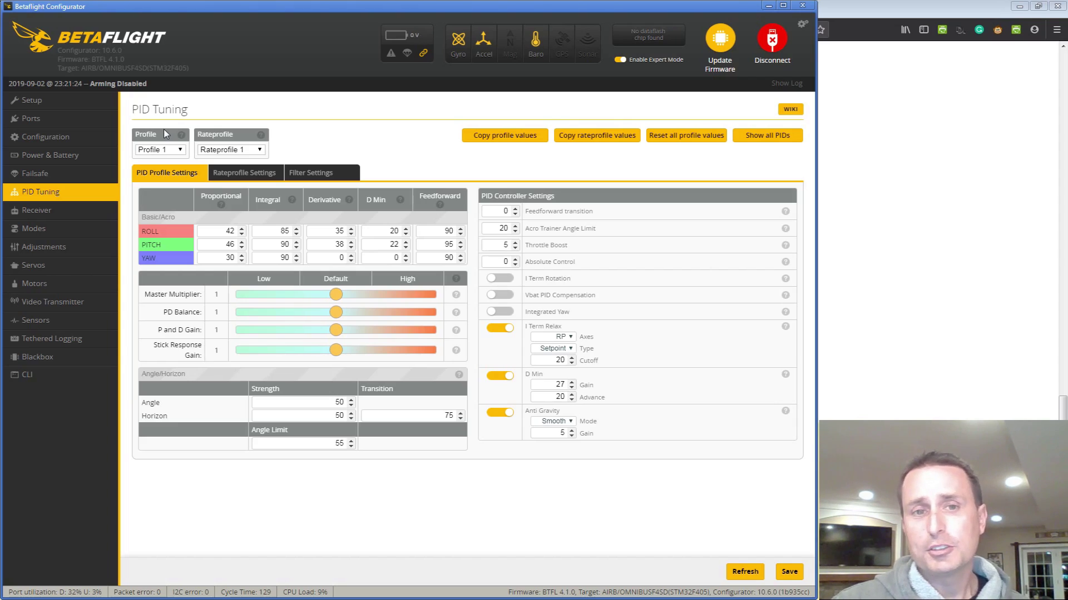
mouse_move(222, 206)
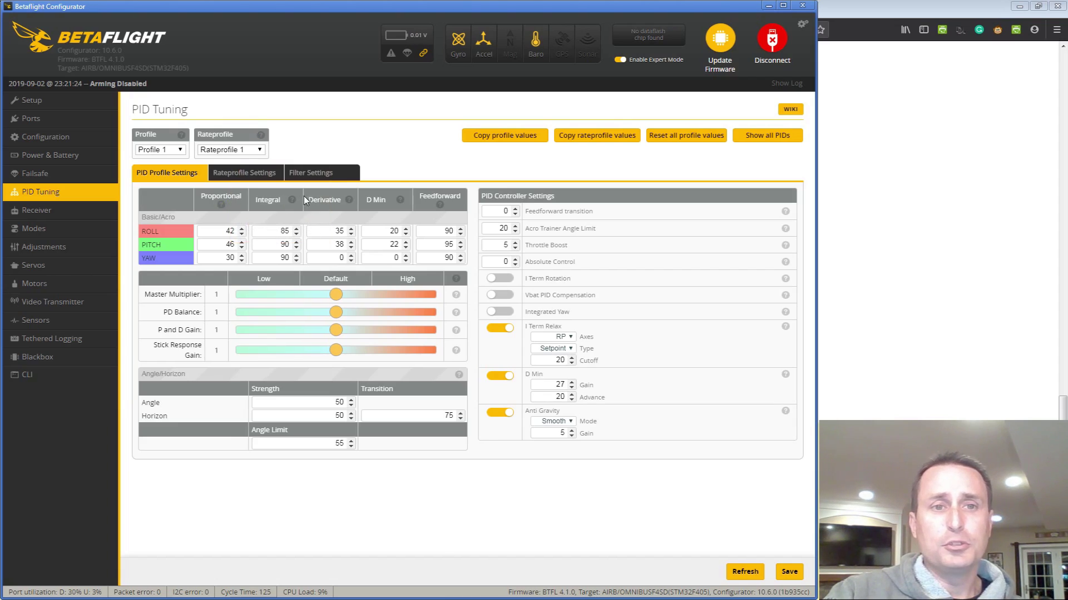
mouse_move(293, 200)
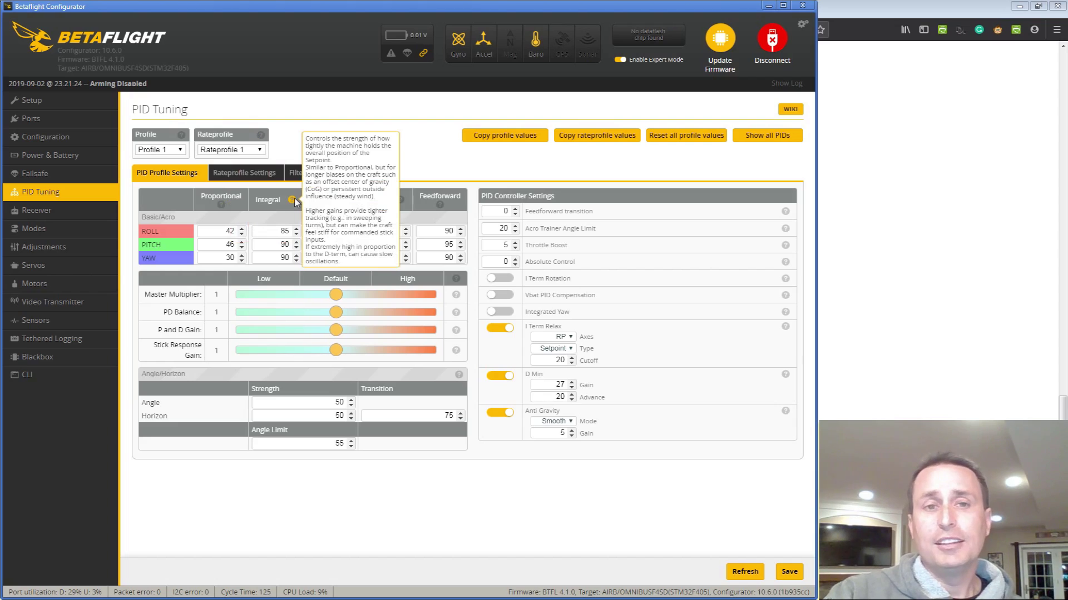
mouse_move(349, 200)
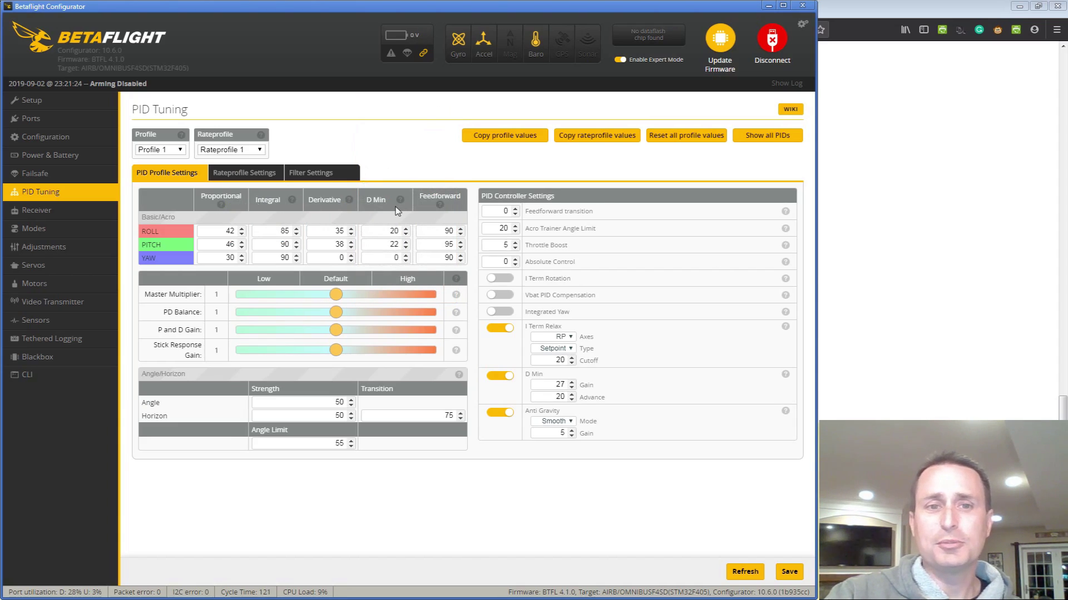
- Try out the Master Multiplier and PD Balance sliders, leaving both at 1
left_click(338, 294)
mouse_move(337, 295)
left_mouse_down()
mouse_move(362, 295)
mouse_move(336, 295)
left_mouse_up()
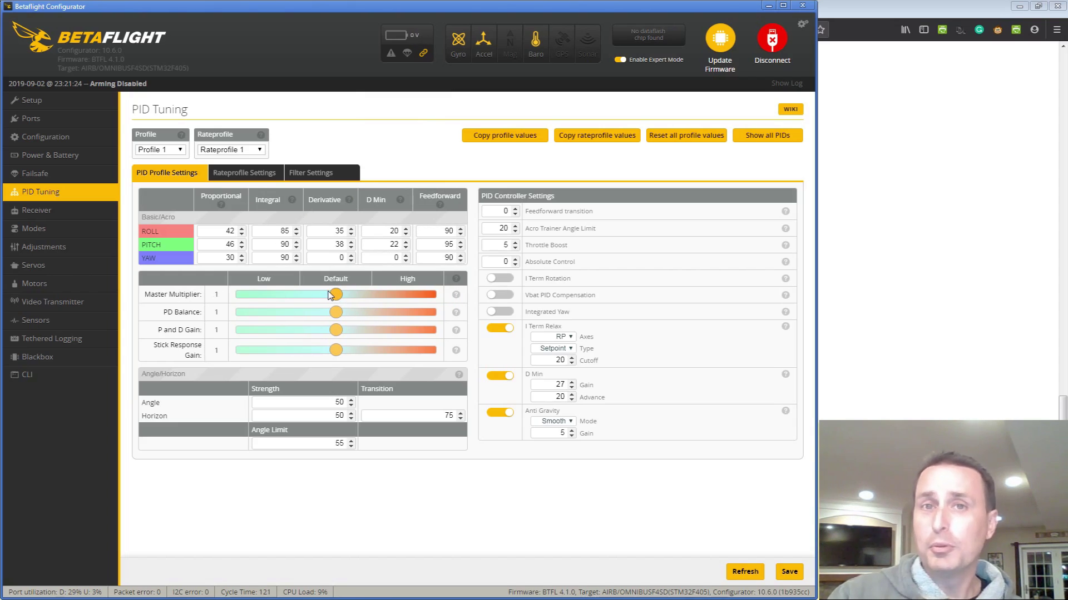
mouse_move(336, 312)
left_mouse_down()
mouse_move(352, 314)
mouse_move(319, 315)
mouse_move(357, 315)
mouse_move(300, 314)
mouse_move(374, 315)
mouse_move(335, 315)
left_mouse_up()
left_click(339, 315)
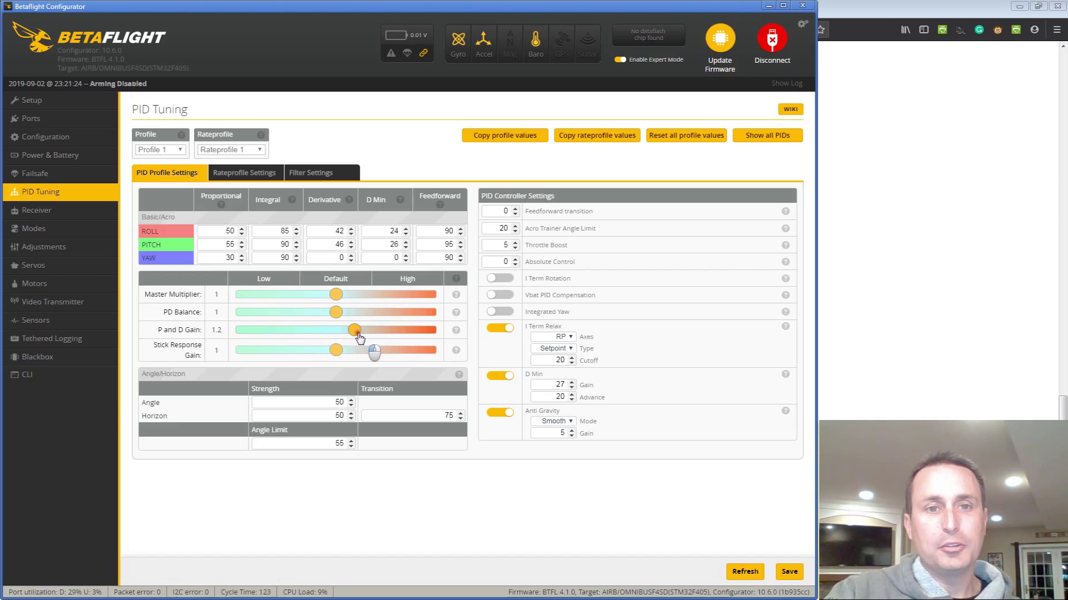
- Try different P and D Gain slider values, ending at 1.2, and raise the Stick Response Gain to 2
left_click(339, 338)
left_click_drag(338, 338, 362, 338)
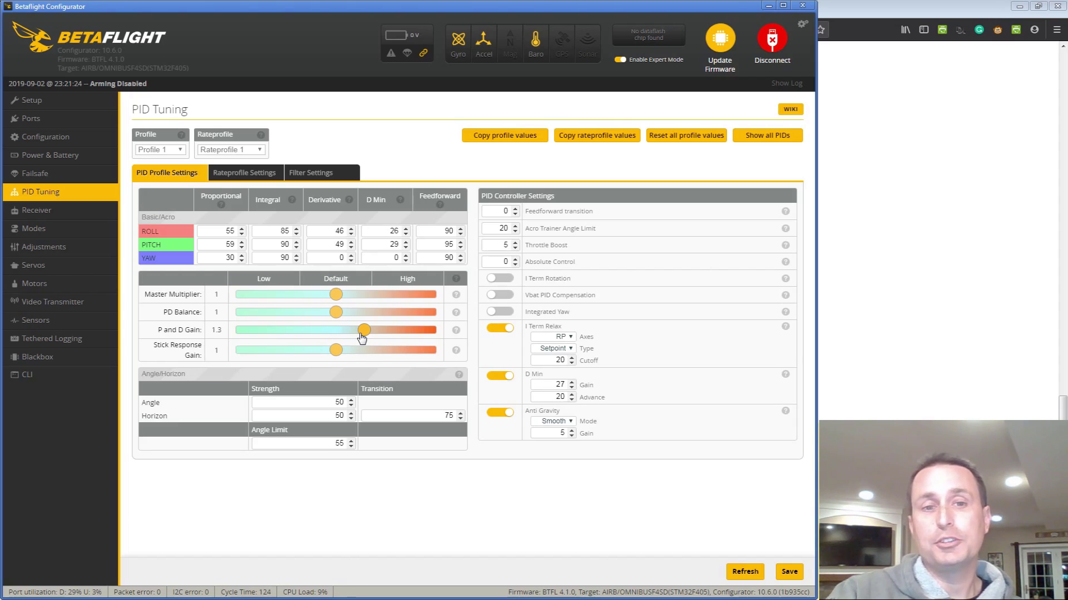
left_click_drag(362, 337, 337, 336)
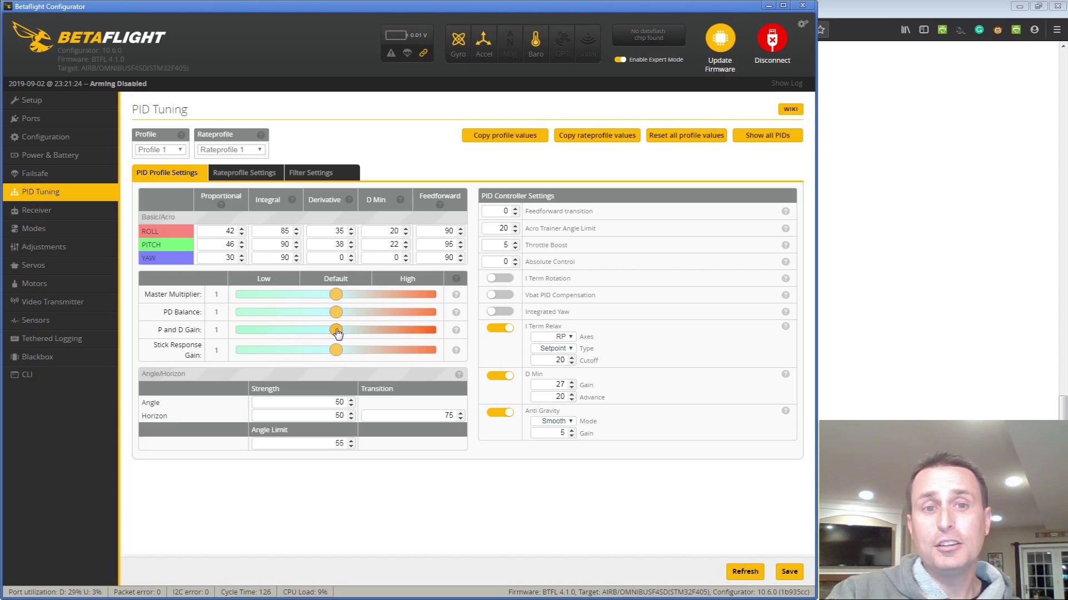
left_click_drag(337, 332, 356, 332)
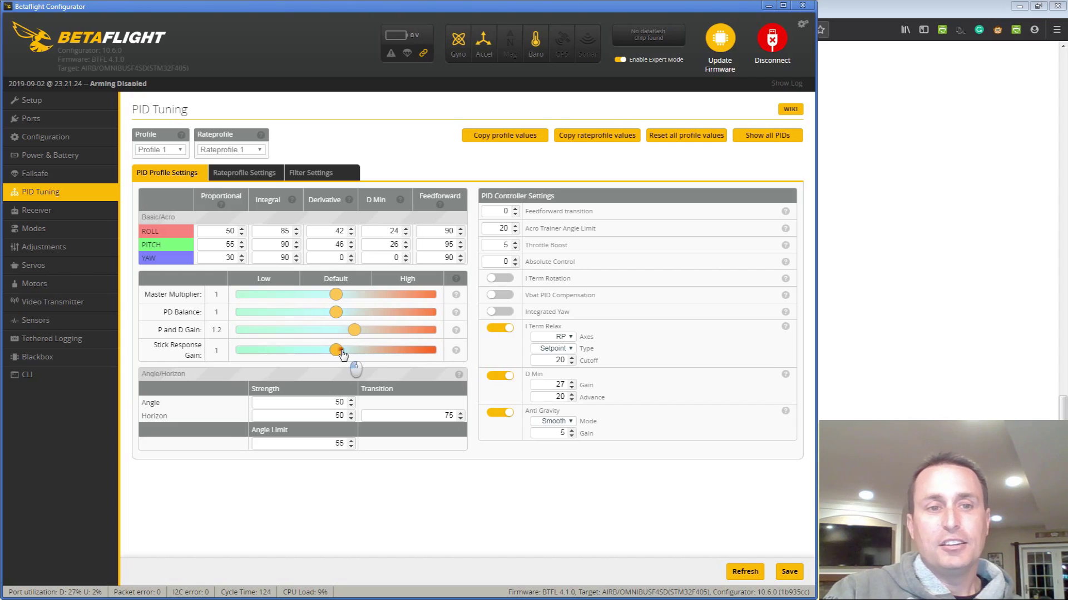
left_click_drag(337, 351, 459, 301)
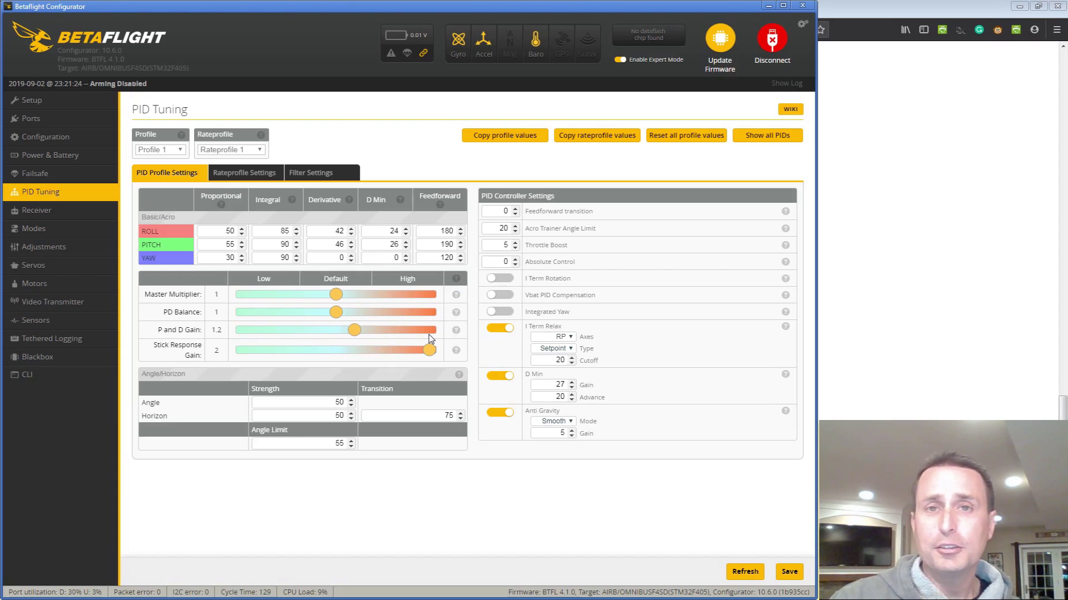
- Override the D Min gains manually, entering 34 for roll and 37 for pitch
left_click(405, 229)
left_click(406, 229)
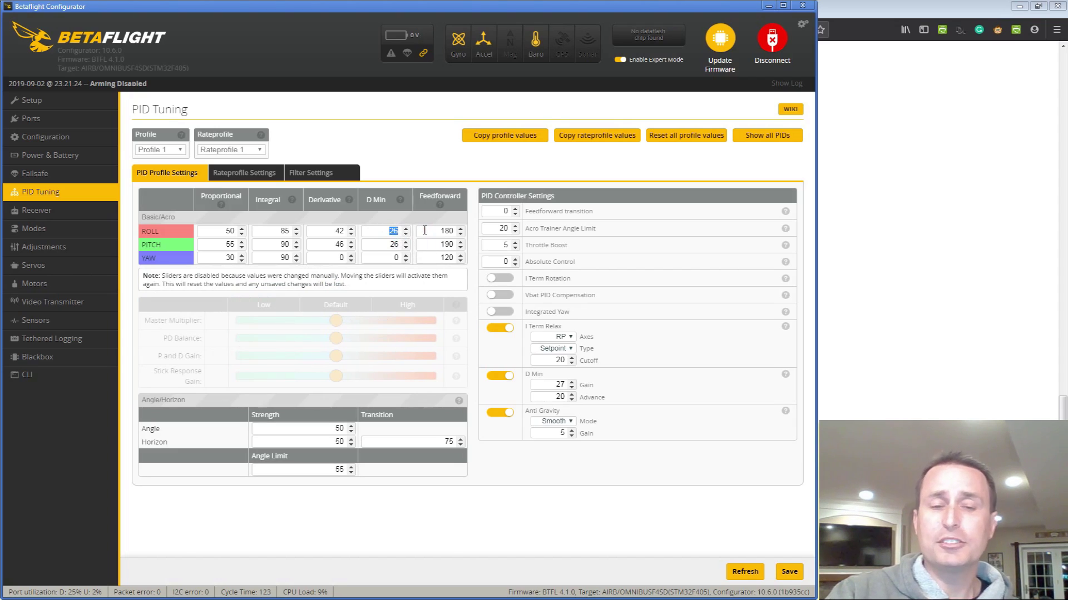
type("45")
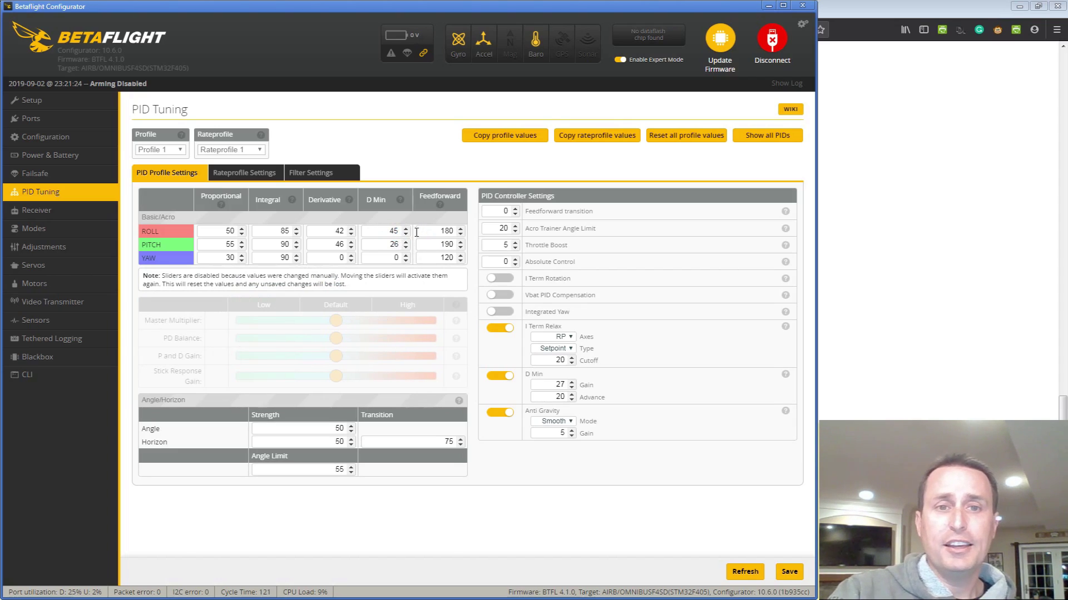
key("BackSpace")
key("BackSpace")
type("34")
double_click(381, 247)
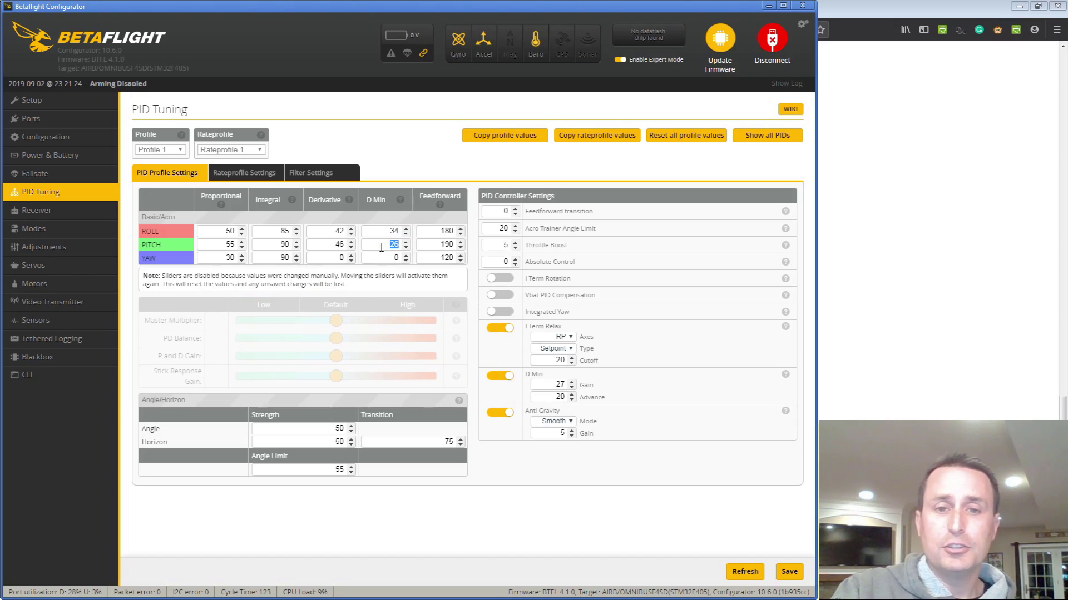
type("37")
left_click(385, 259)
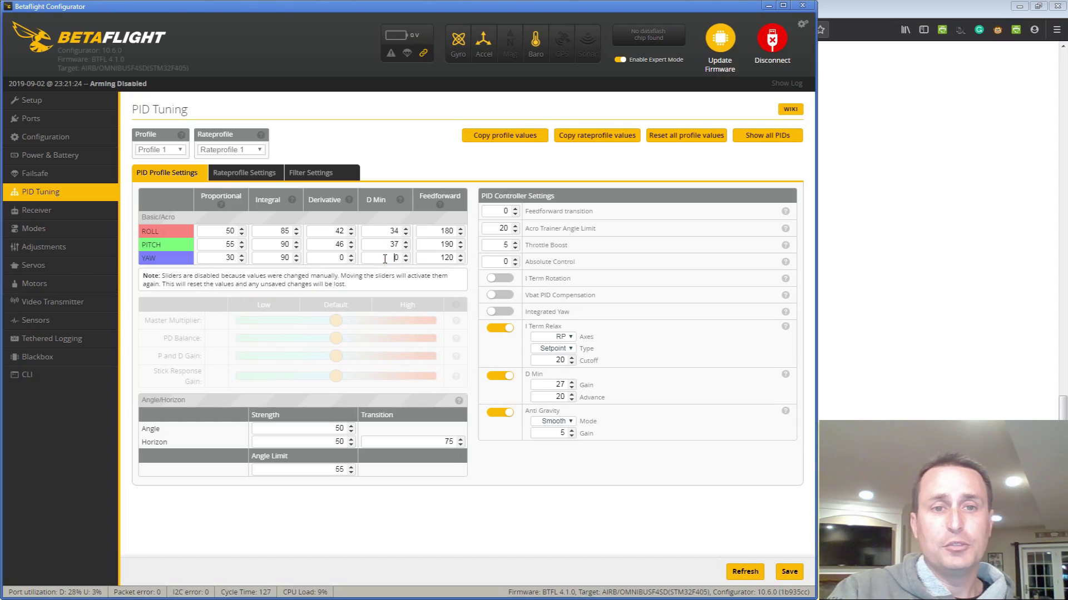
- Reactivate the PID sliders to discard the manual gains, and try the Master Multiplier at 1.3 before returning it to 1
left_click(336, 320)
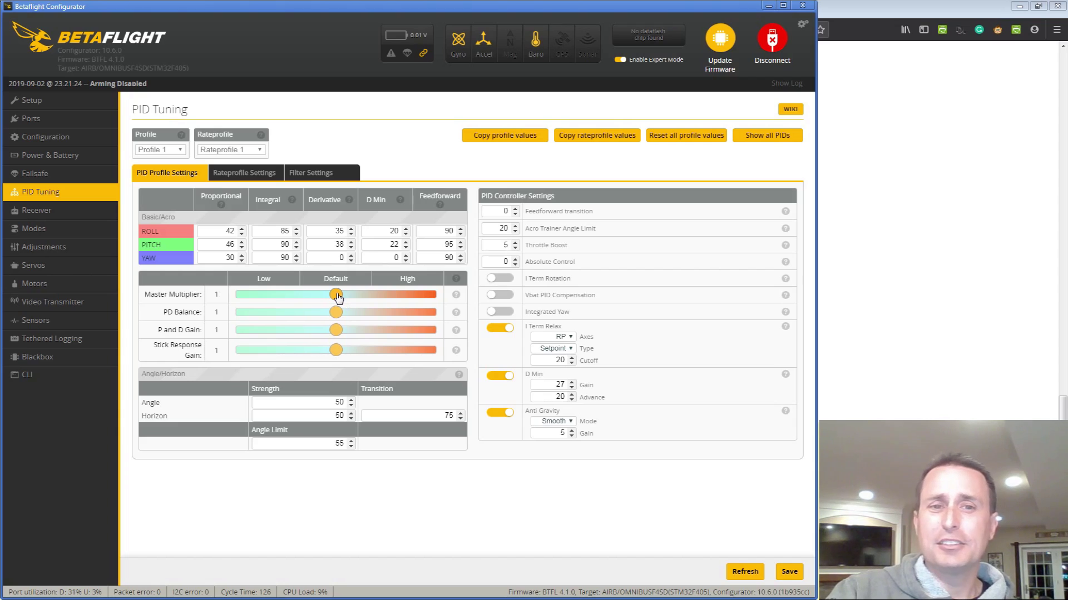
left_click_drag(338, 298, 370, 298)
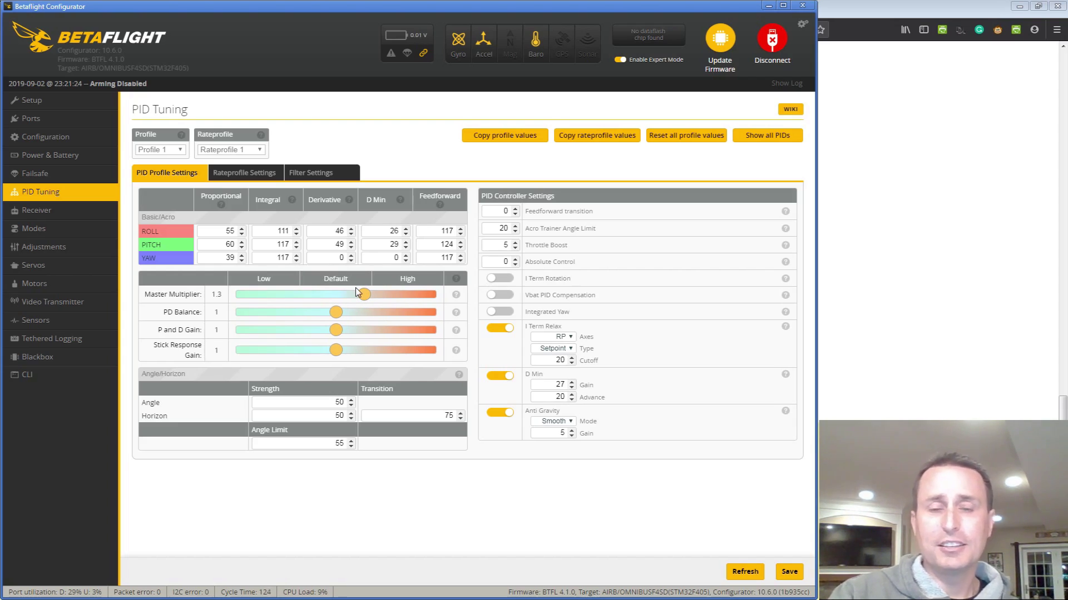
left_click_drag(375, 309, 350, 311)
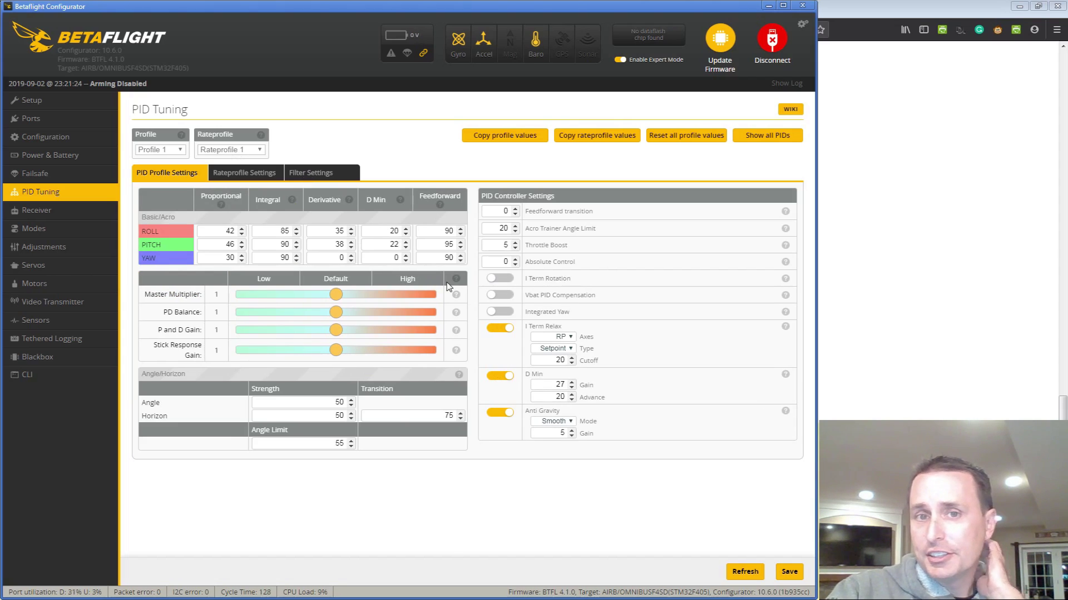
- Read the help texts for the PID tuning sliders, including Master Multiplier and P and D Gain
mouse_move(456, 295)
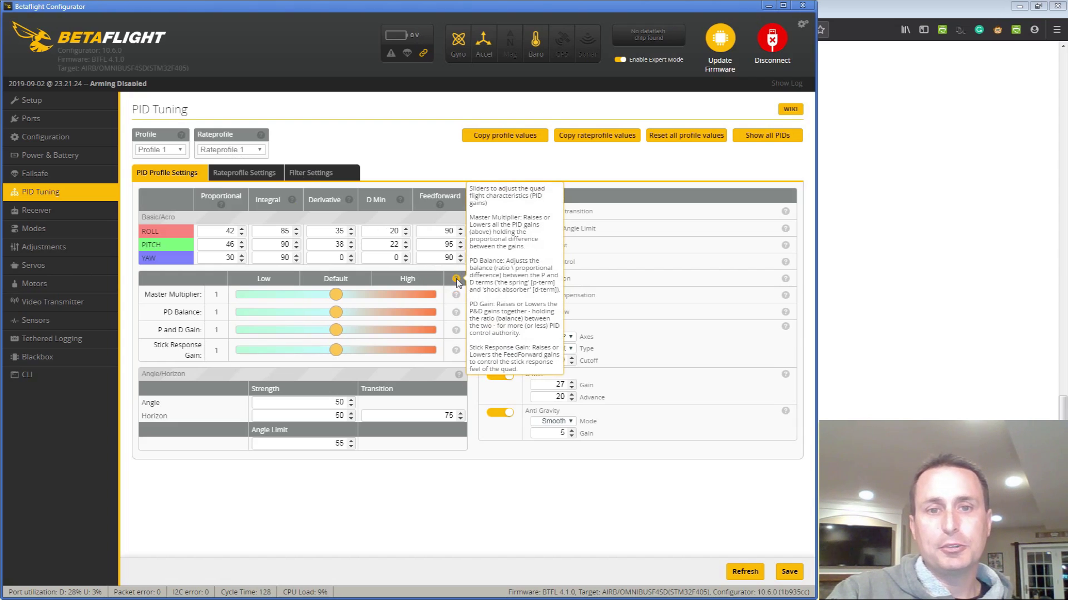
mouse_move(456, 314)
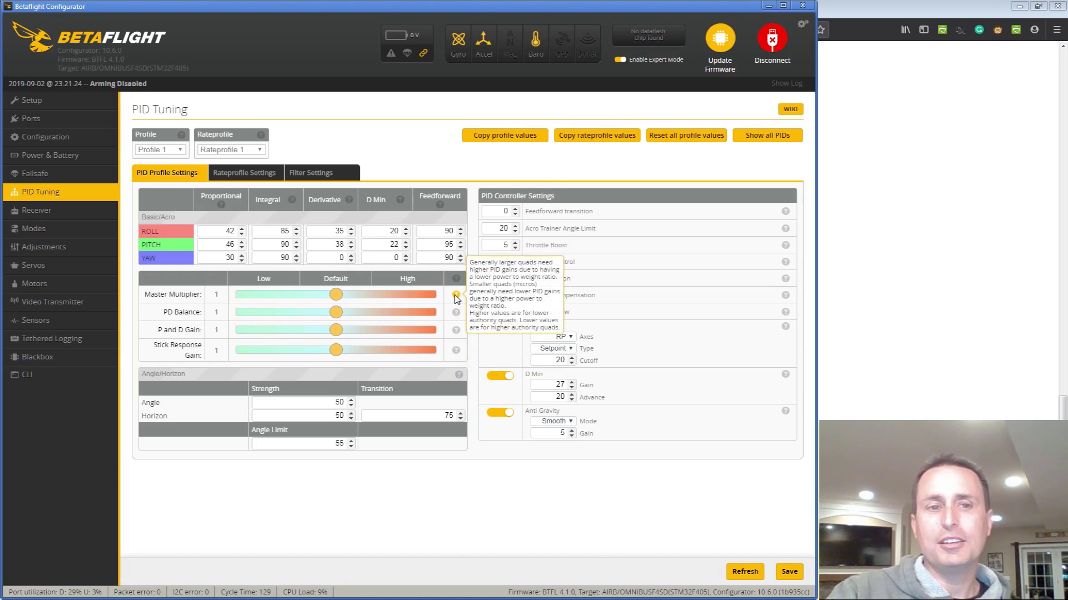
mouse_move(456, 350)
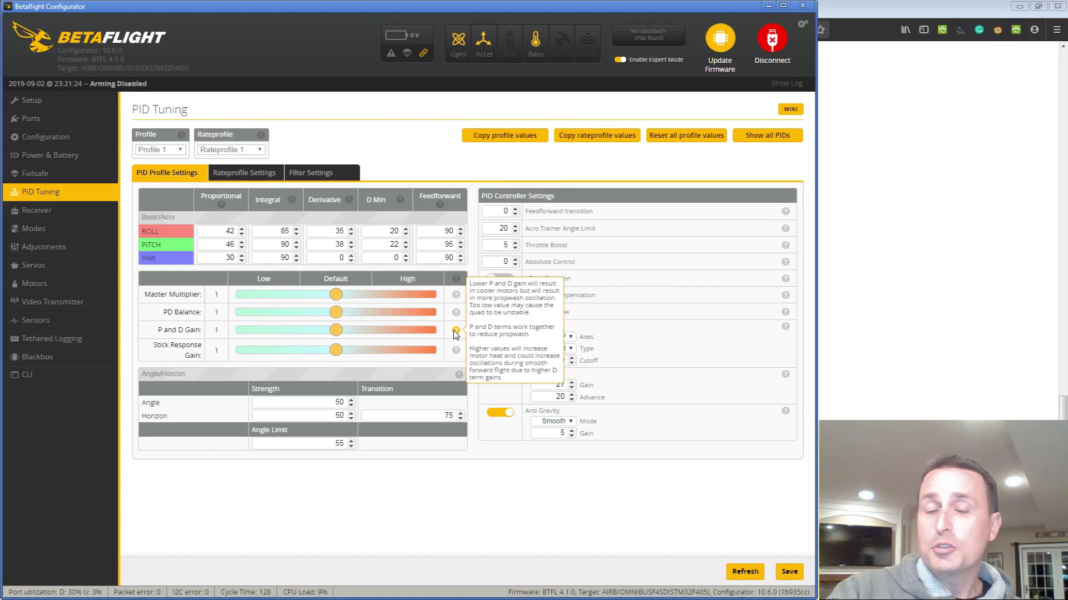
- In the filter settings, lower the Gyro Filter Multiplier to 0.9 for more filtering
left_click(300, 174)
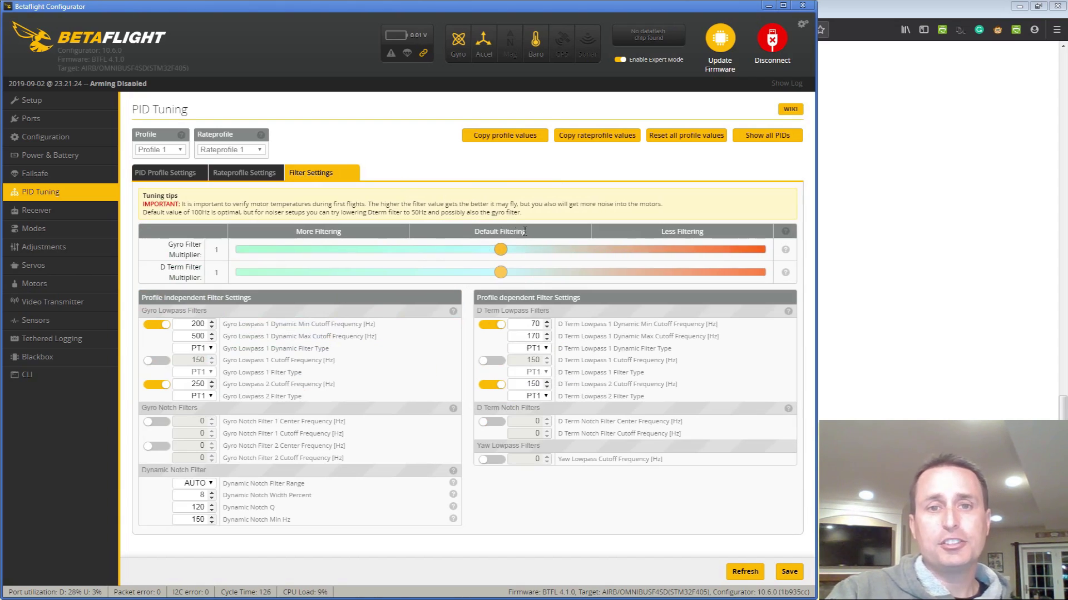
left_click(500, 250)
left_click_drag(500, 250, 449, 249)
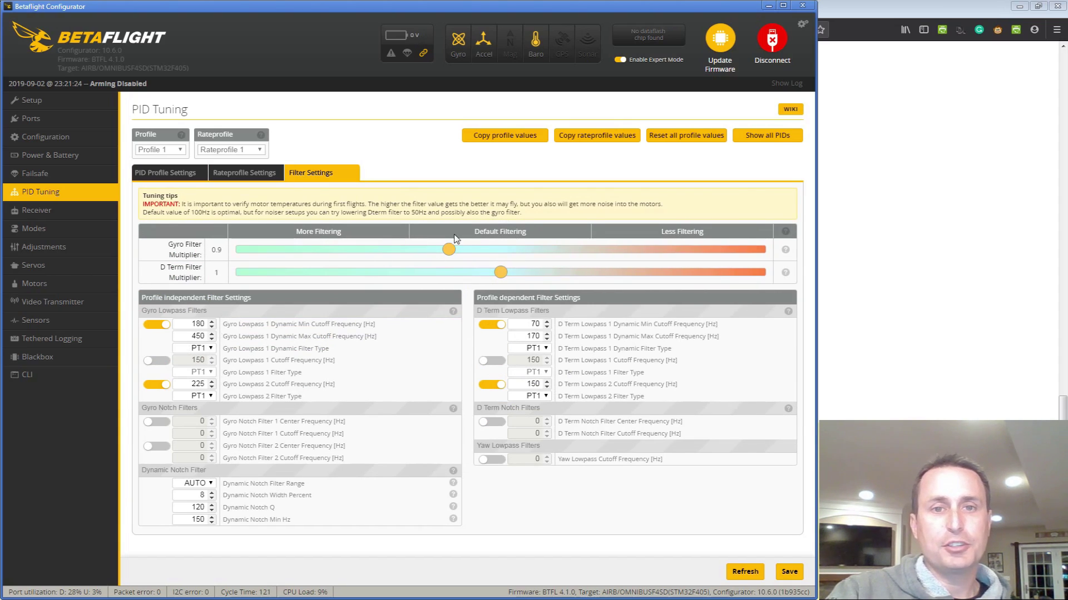
- Try the Gyro Filter Multiplier at 1.1 before returning it to 1, and read the help text for the filter sliders
left_click_drag(448, 249, 526, 250)
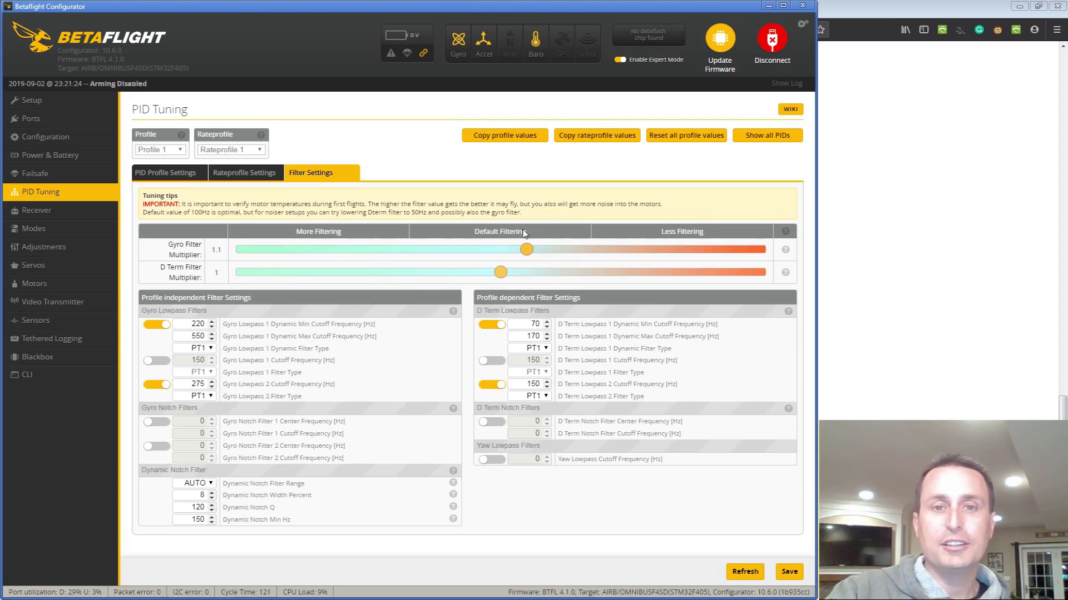
left_click_drag(526, 250, 506, 250)
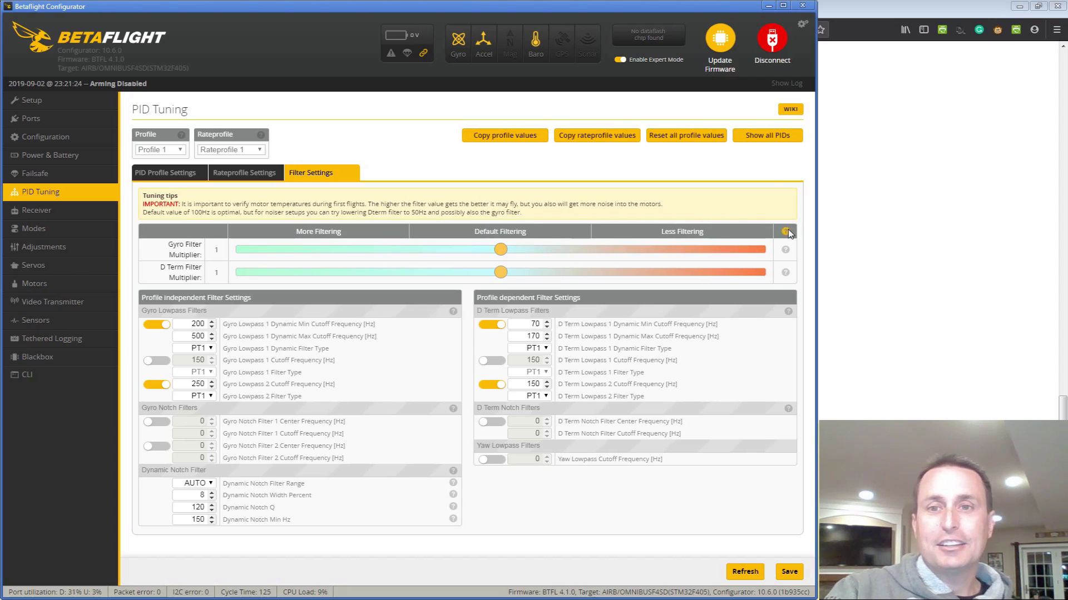
mouse_move(788, 232)
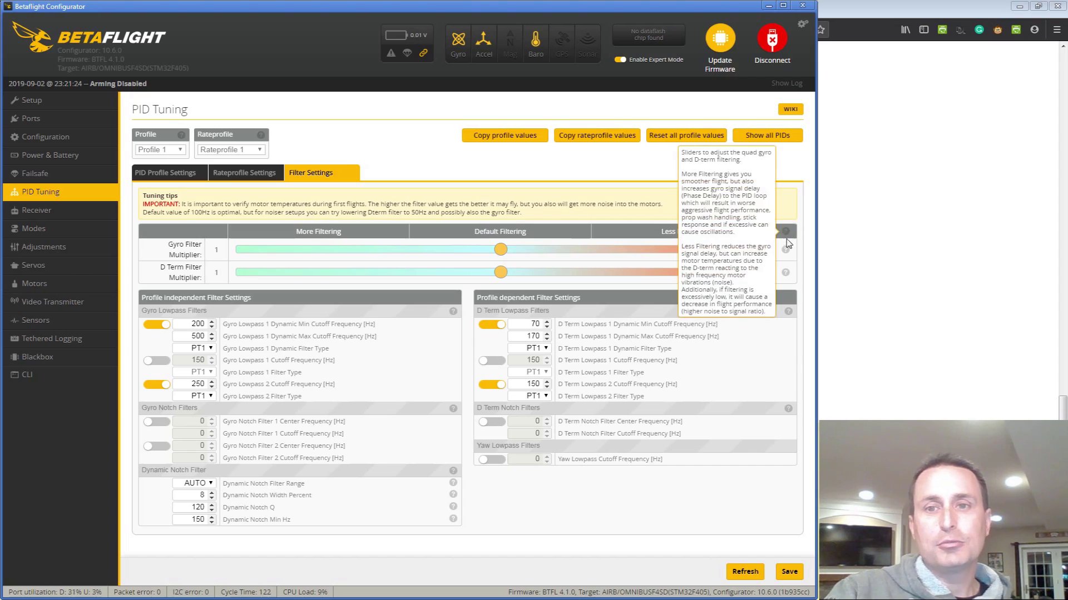
mouse_move(789, 252)
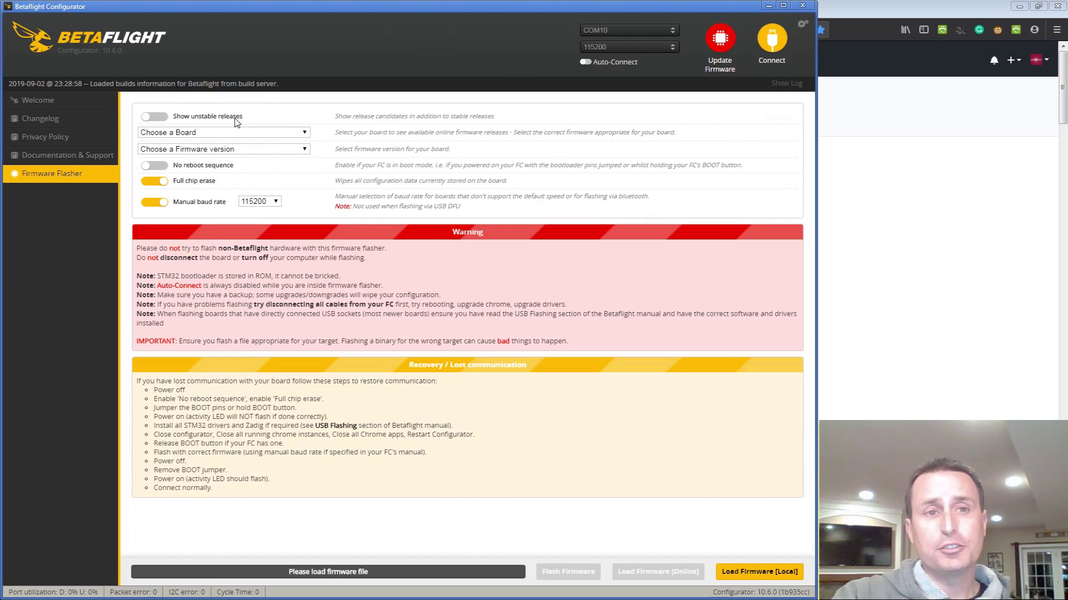
- In the firmware flasher, choose the OMNIBUSF4SD board, and show unstable releases with the build type set to Release And Release Candidate
left_click(204, 136)
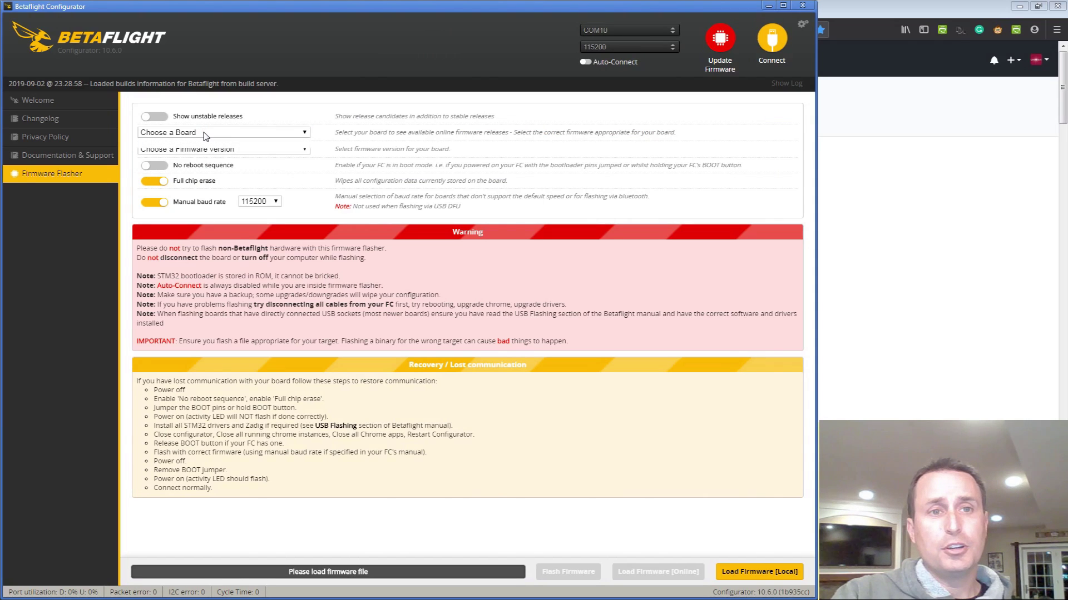
left_click(200, 149)
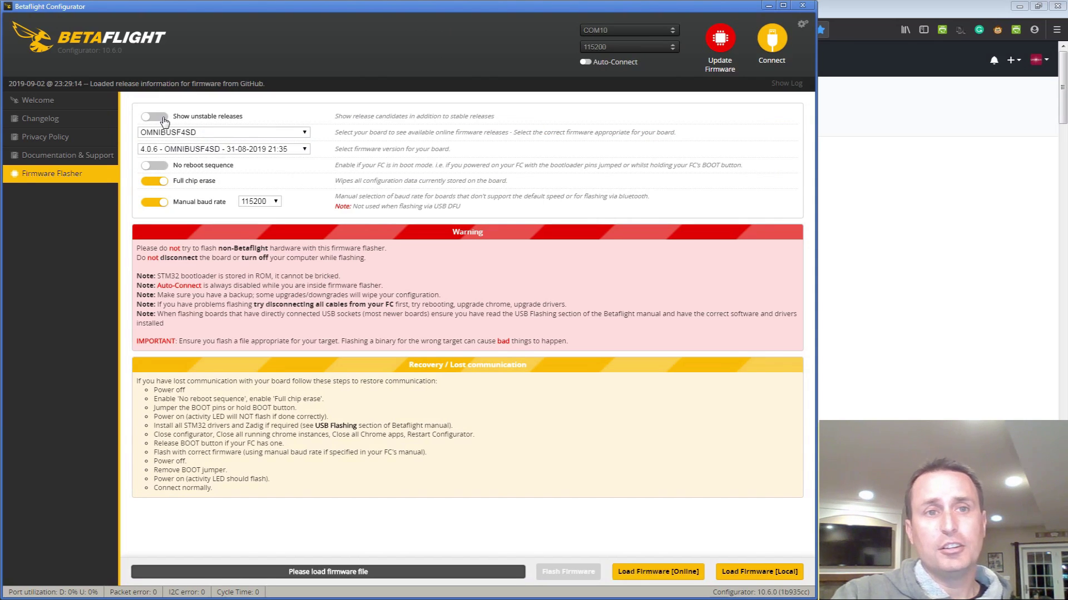
left_click(162, 118)
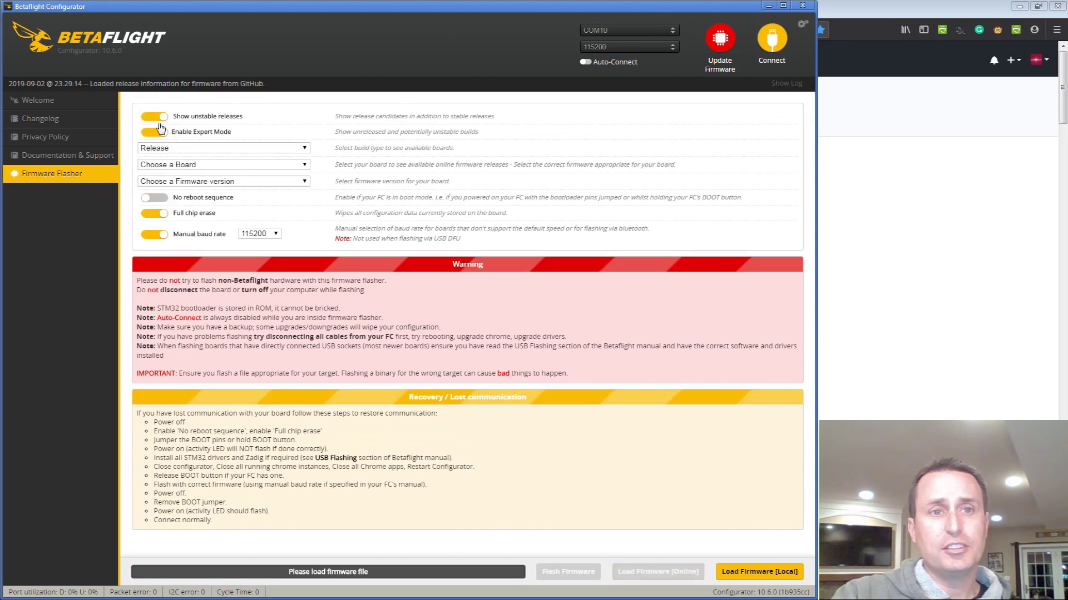
left_click(173, 149)
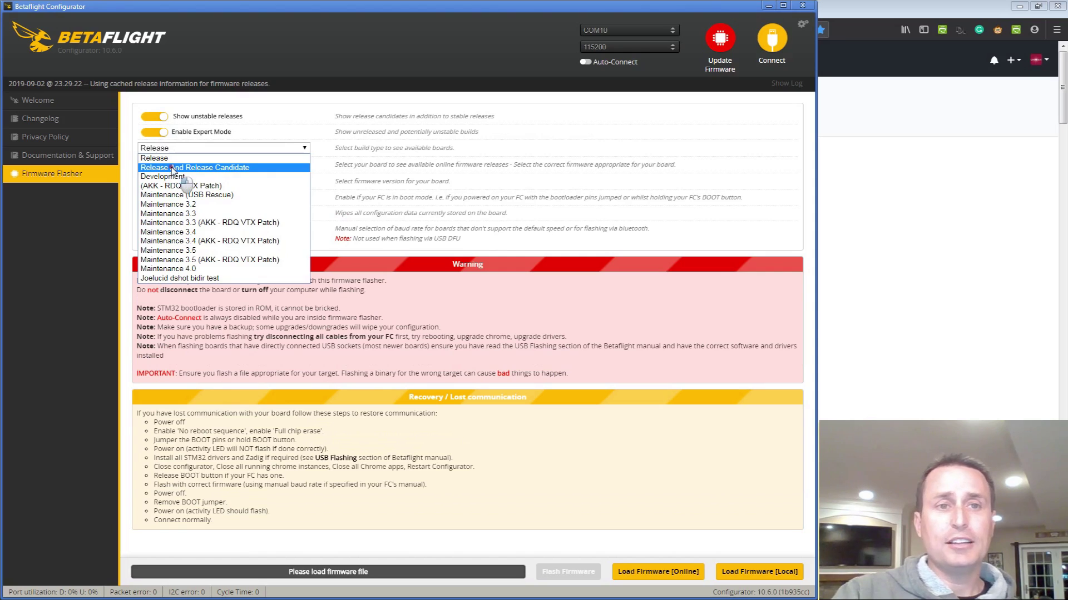
left_click(174, 168)
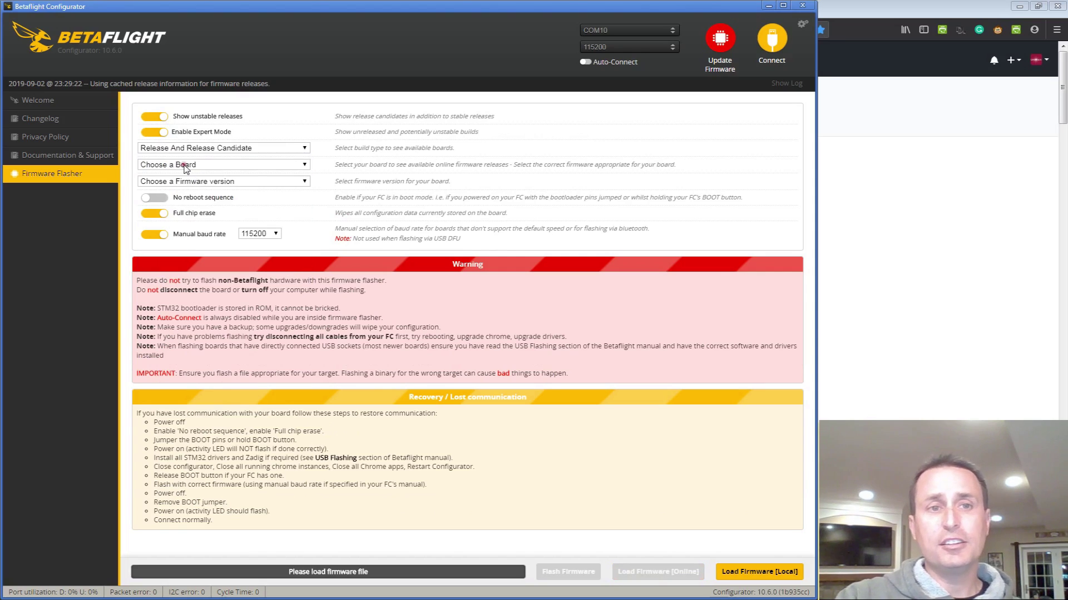
- Select the AG3XF7 board and look through its available firmware versions
left_click(183, 166)
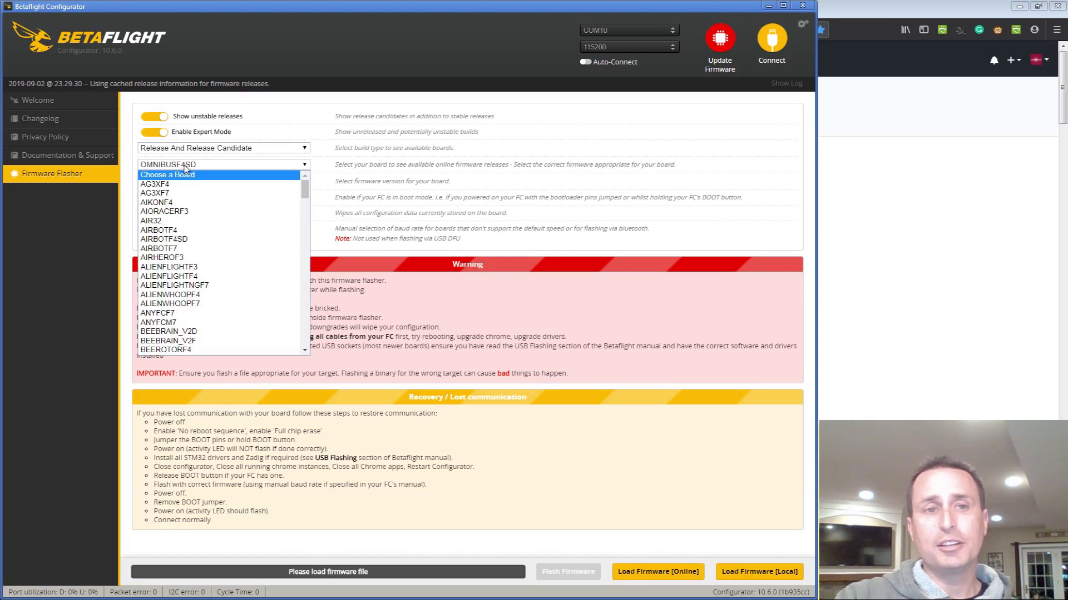
left_click(229, 193)
left_click(239, 181)
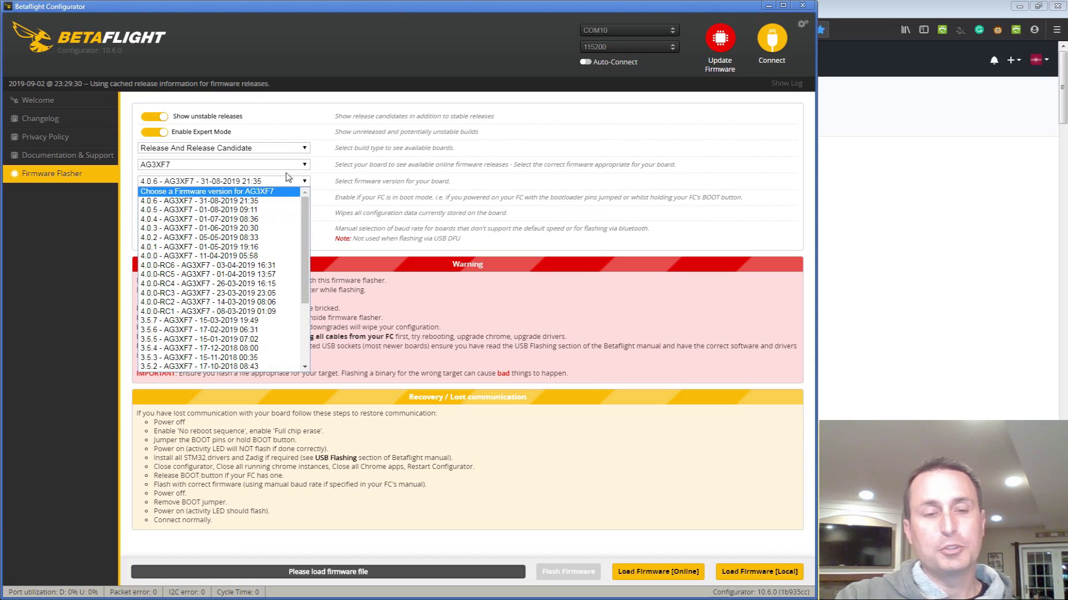
left_click(319, 184)
- Switch to the browser, open the releases of the betaflight GitHub repository, and skim the Betaflight 4.0.0 release notes before returning to the page start
key("alt+Tab")
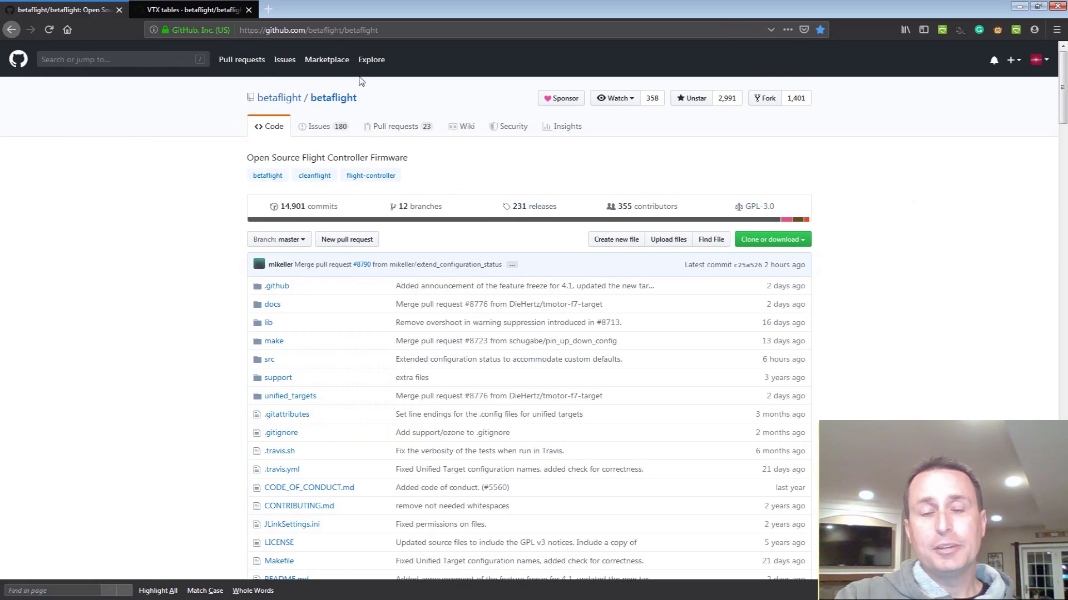
left_click(549, 207)
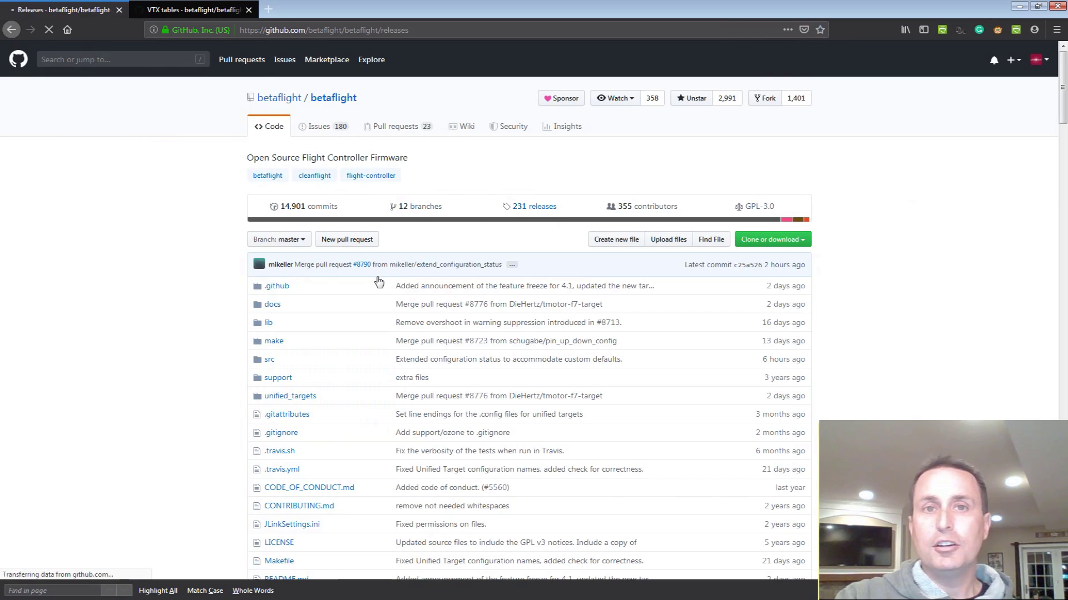
scroll(494, 253, "down", 15)
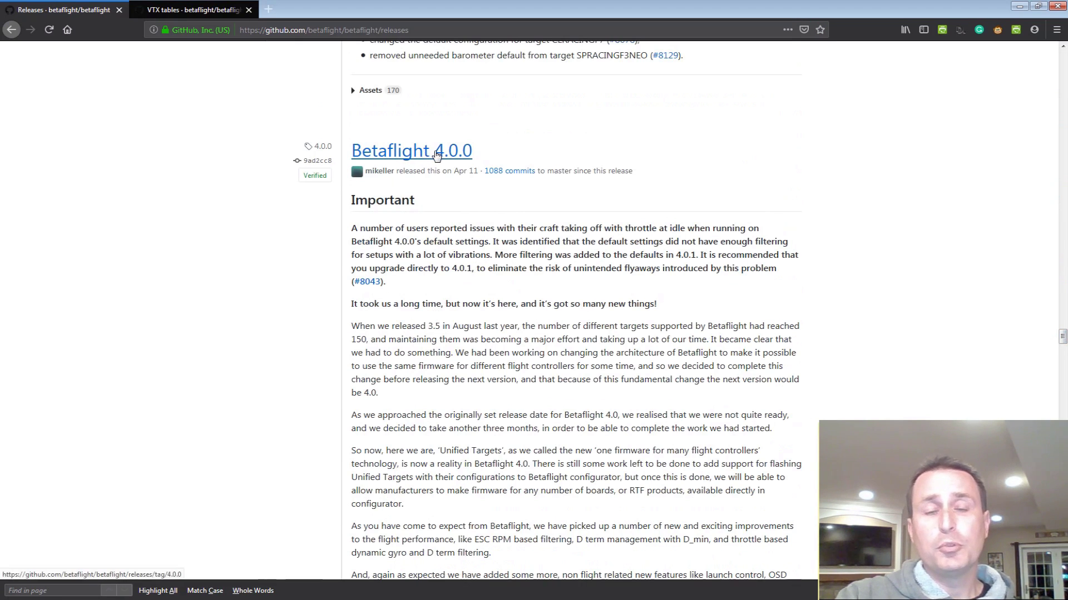
left_click_drag(1062, 338, 1063, 373)
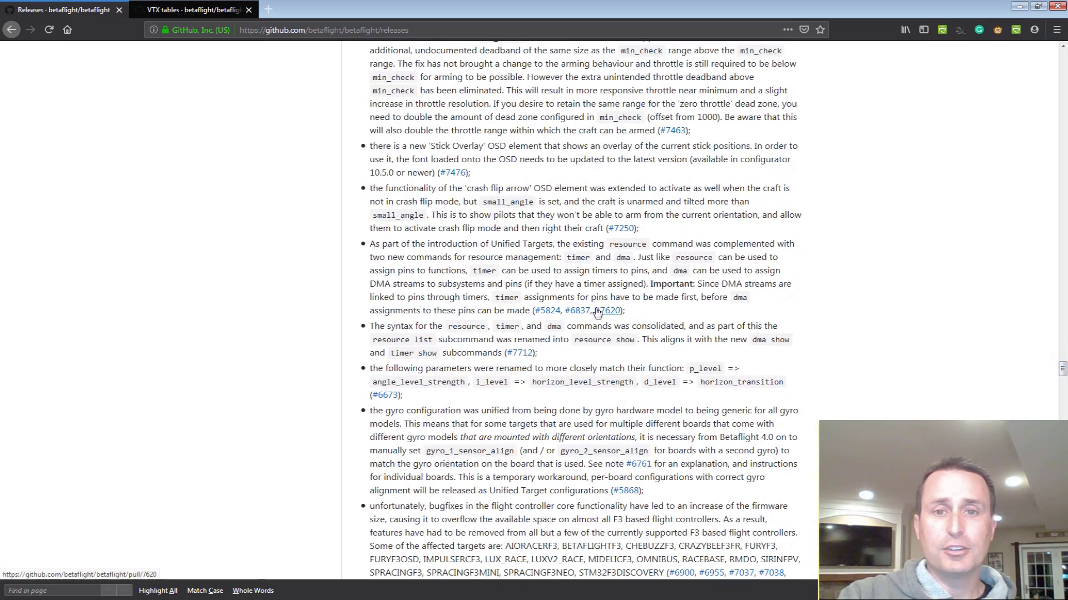
key("Home")
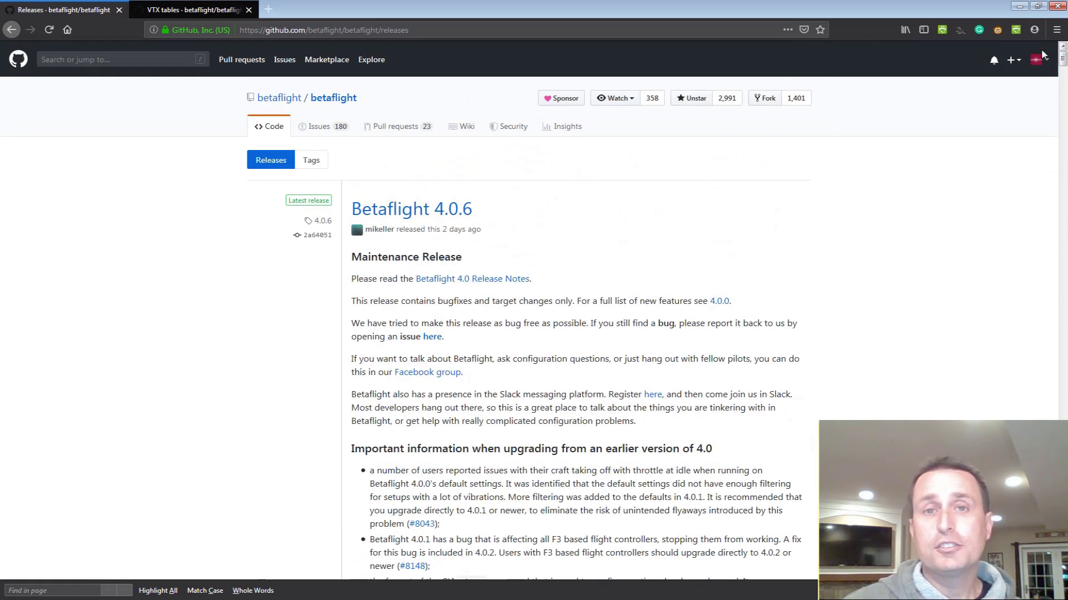